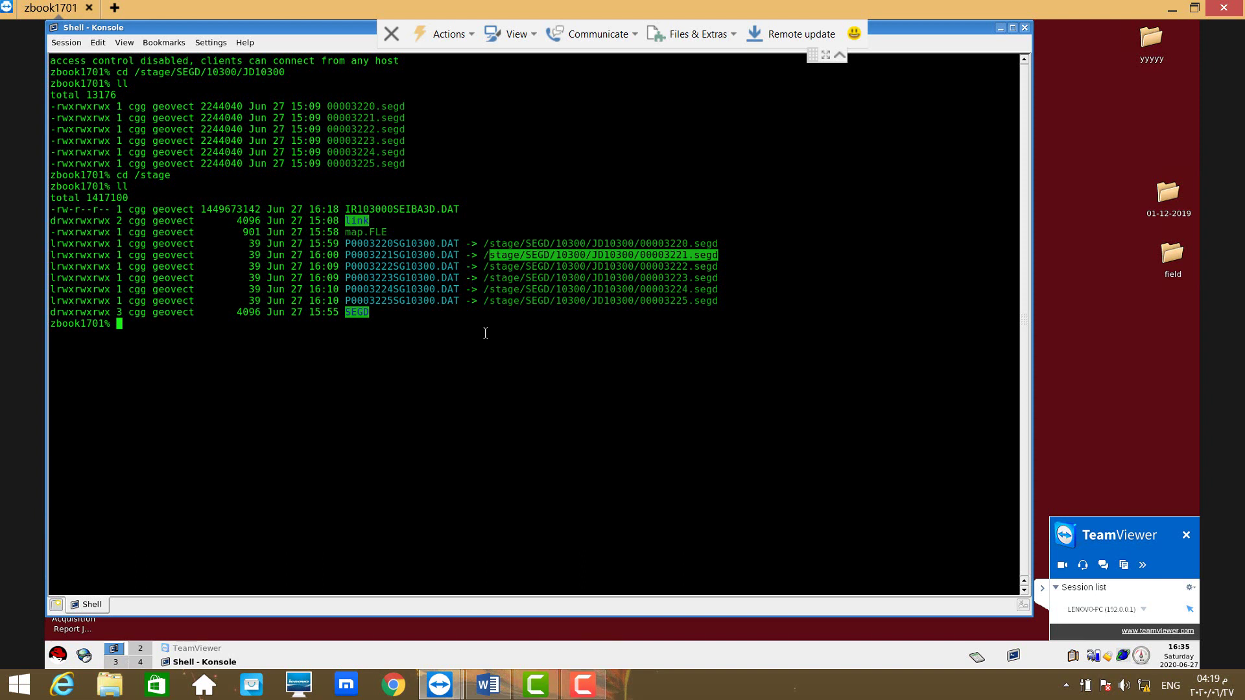
# - Minimize the open shell window and start a new Konsole terminal from the desktop
pyautogui.rightClick(1053, 360)
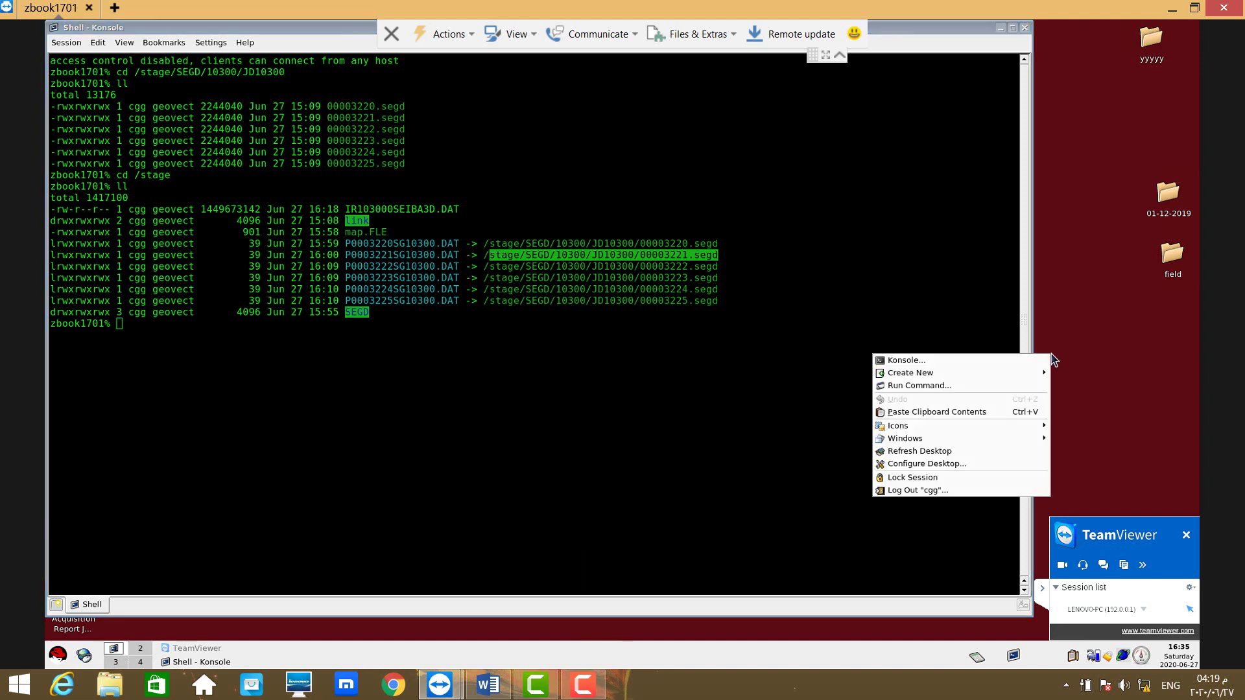
pyautogui.click(1000, 28)
pyautogui.click(1001, 28)
pyautogui.rightClick(669, 333)
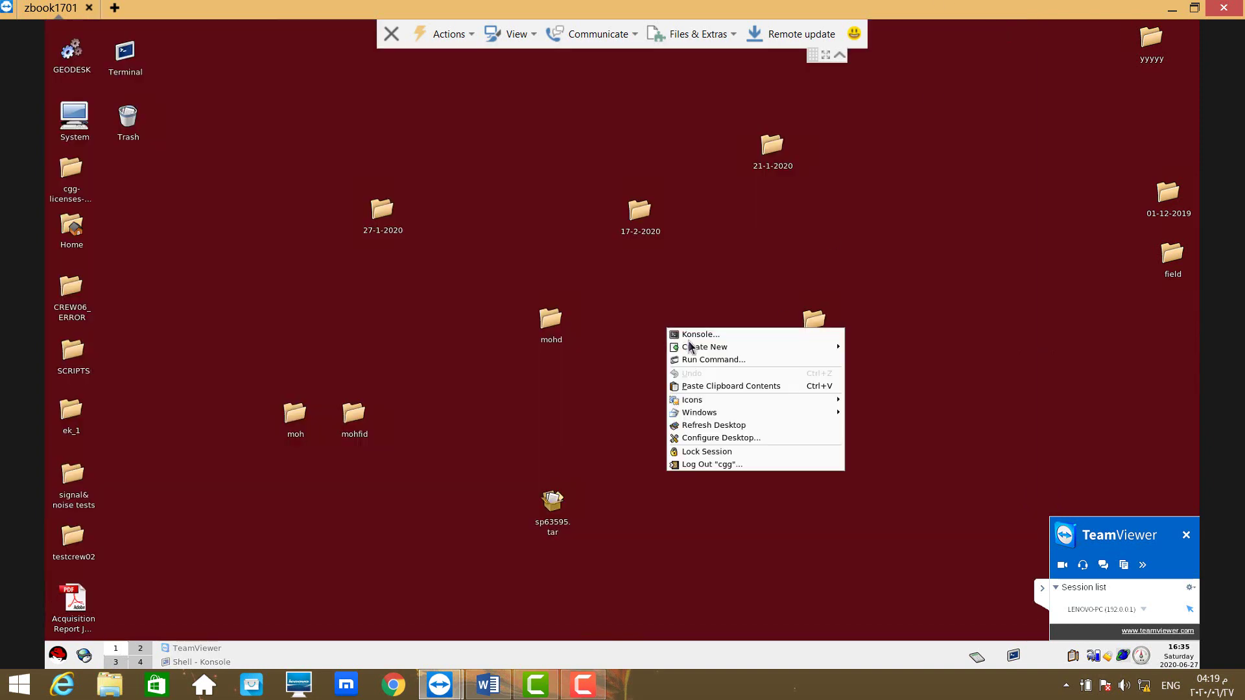
pyautogui.click(699, 334)
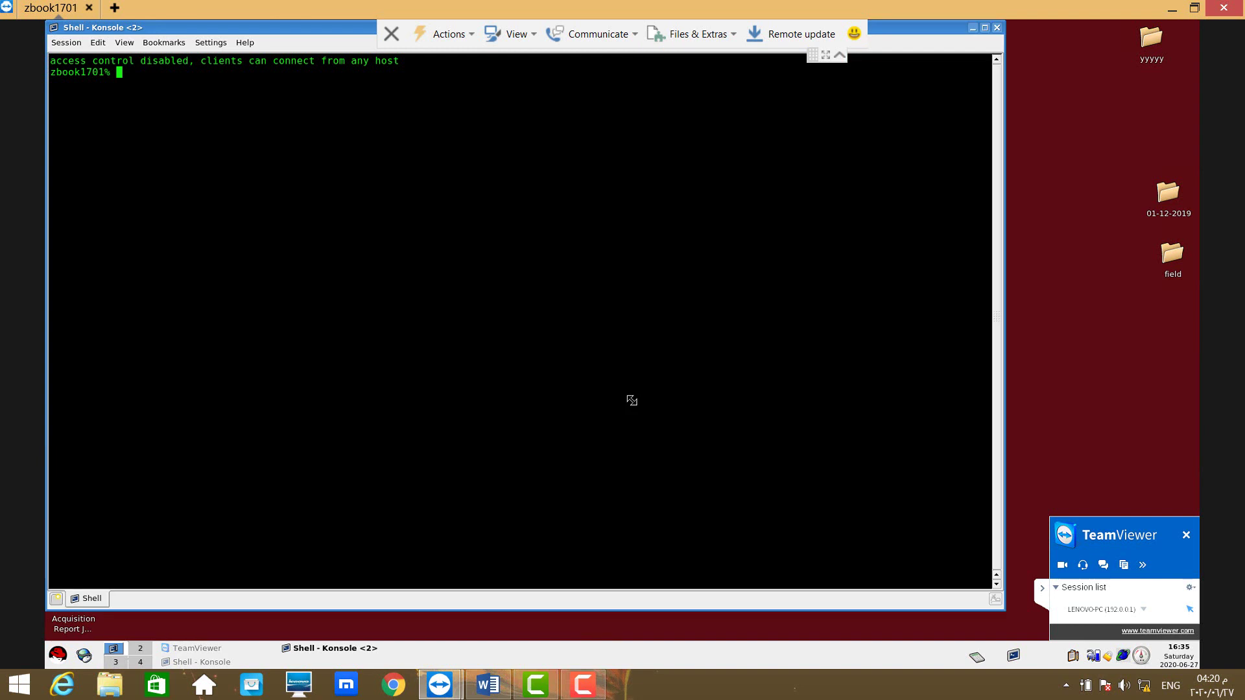
# - Launch geodesk from the terminal and open the SEIBA3D project
pyautogui.write('geodek')
pyautogui.press('Return')
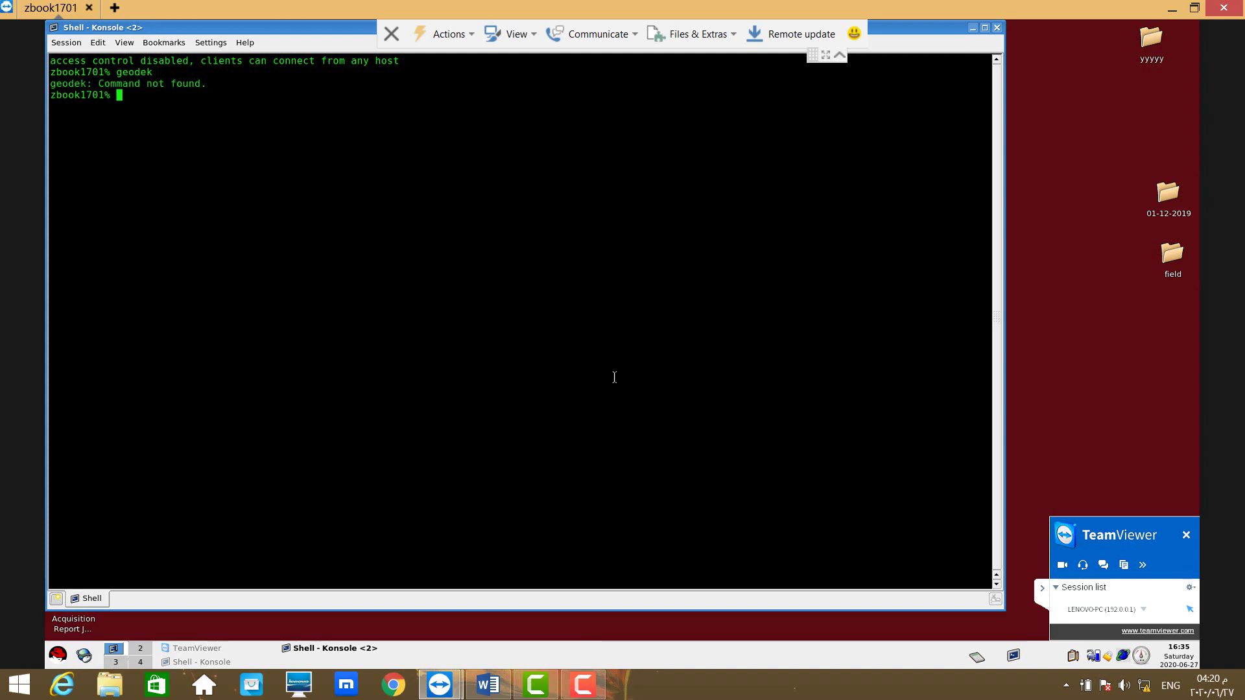
pyautogui.write('geodesk')
pyautogui.press('Return')
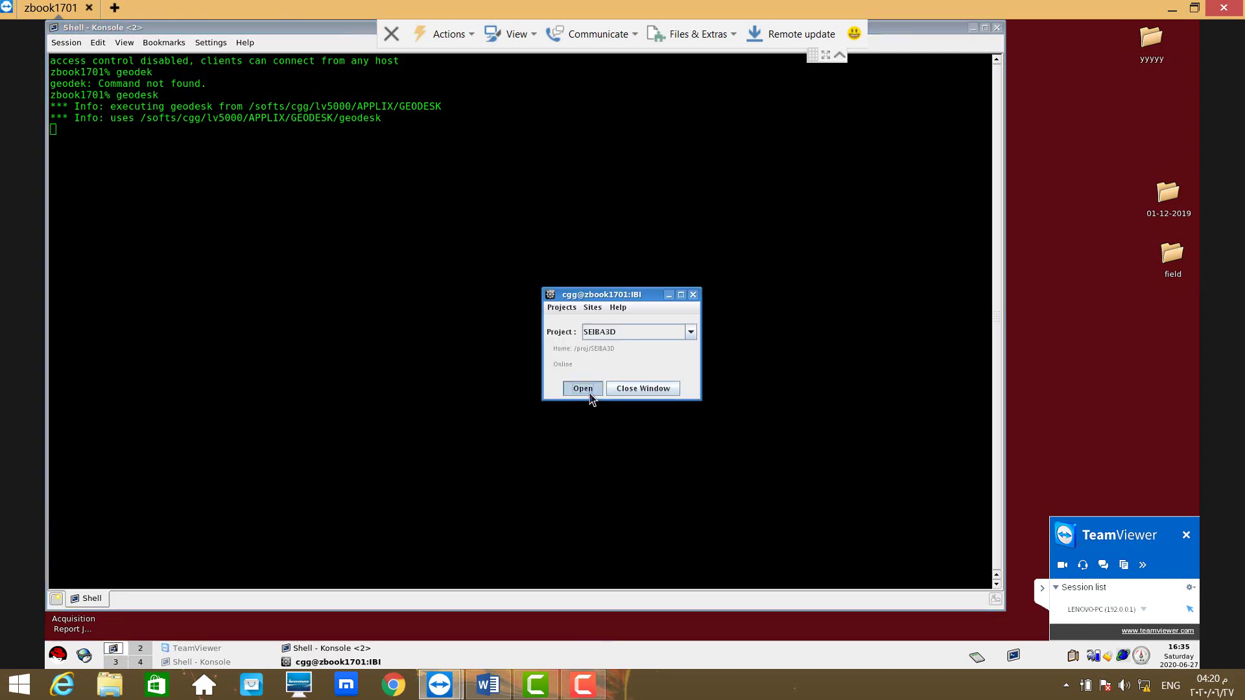
pyautogui.click(583, 388)
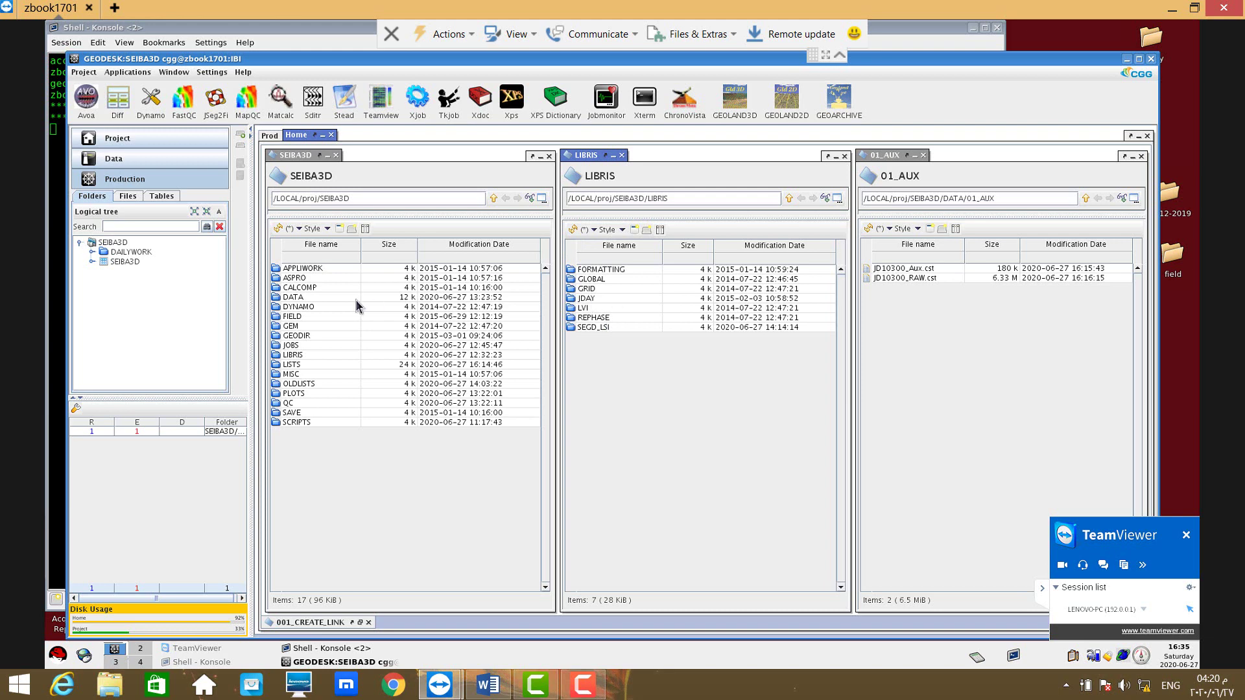
# - Open the 001_CREATE_Link job in the Prod workspace and examine its "lkdata_OEC 10#001#" line
pyautogui.click(266, 136)
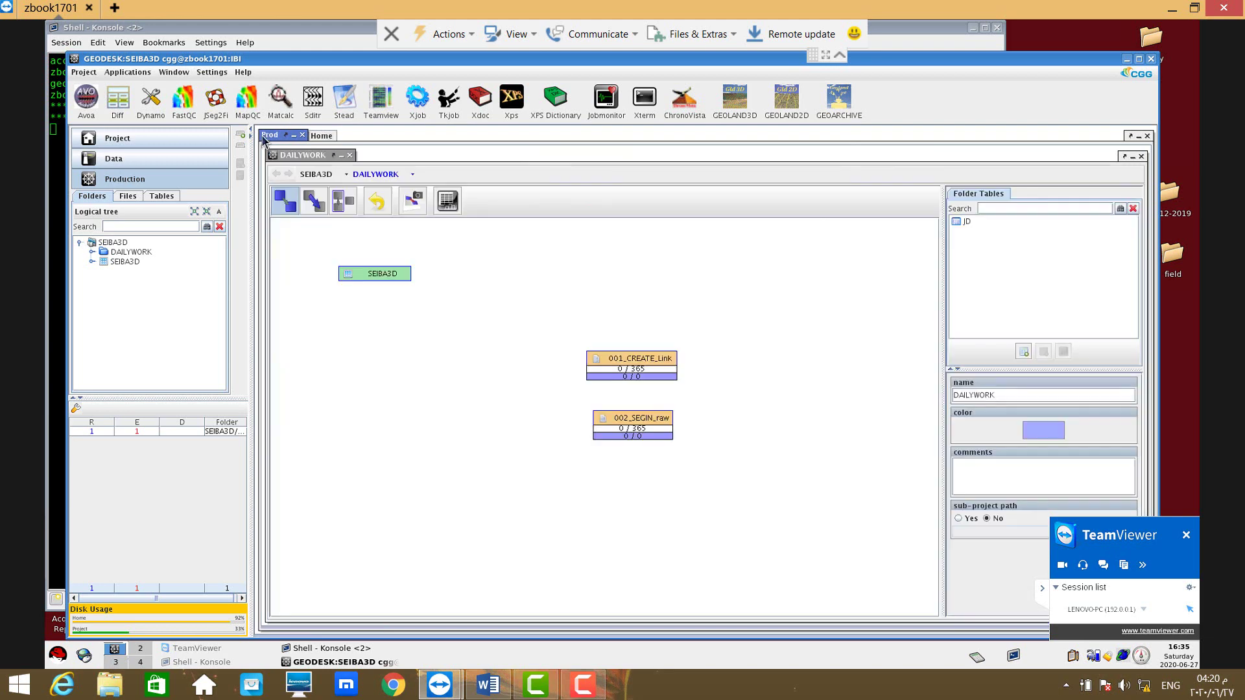
pyautogui.doubleClick(619, 364)
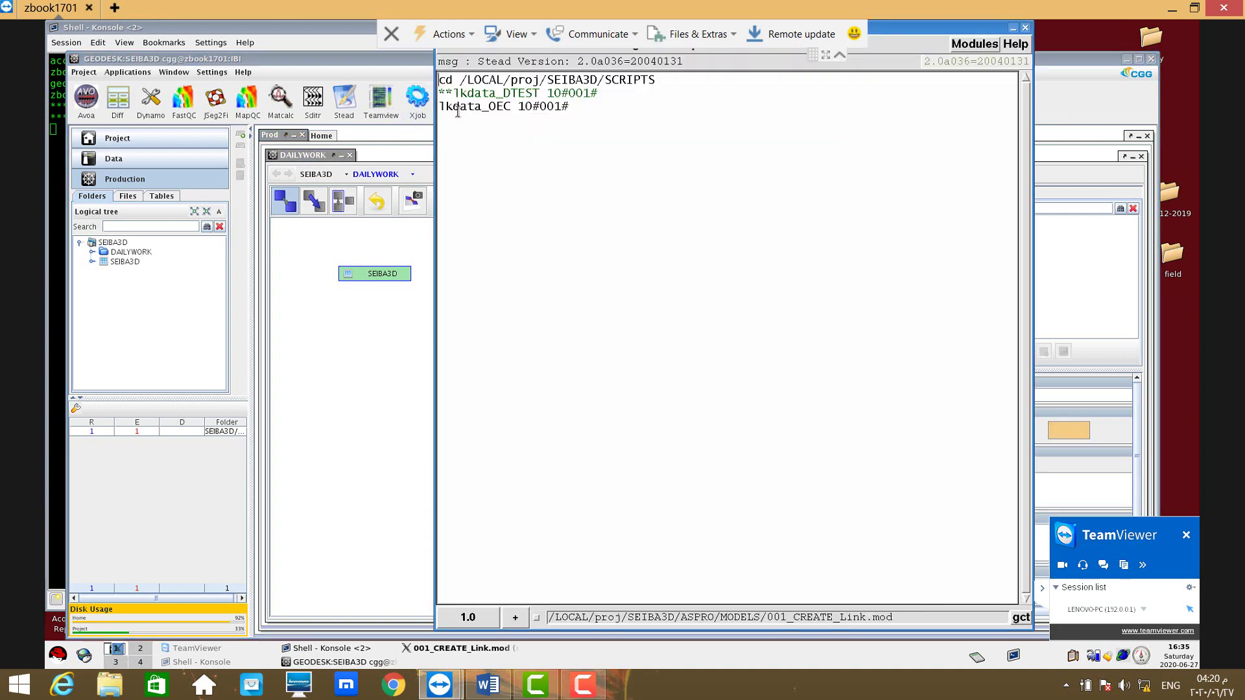
pyautogui.moveTo(440, 106); pyautogui.dragTo(569, 106)
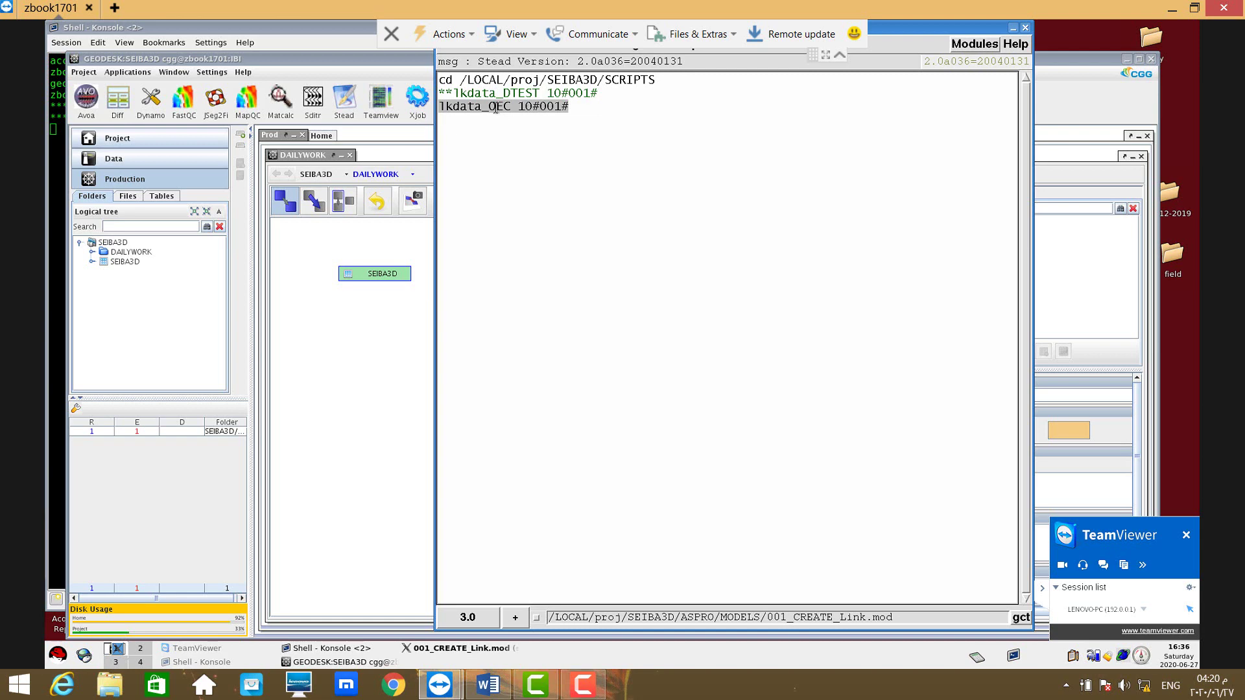
pyautogui.click(462, 107)
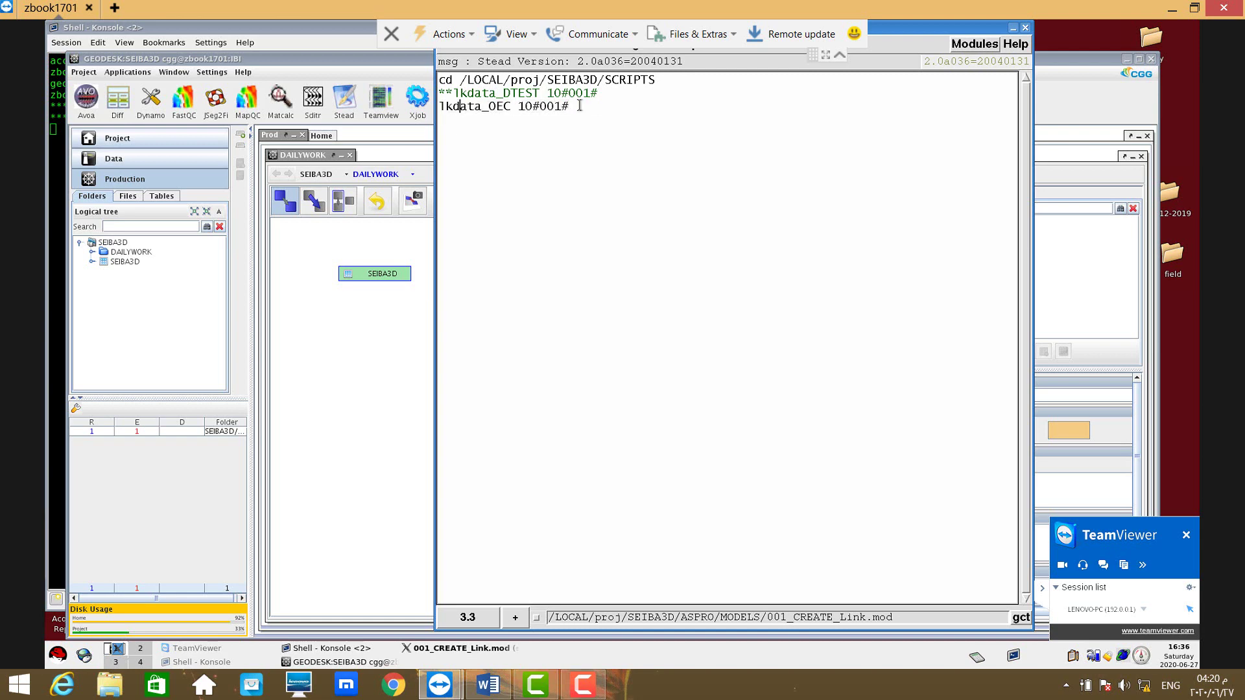
pyautogui.moveTo(569, 107); pyautogui.dragTo(445, 107)
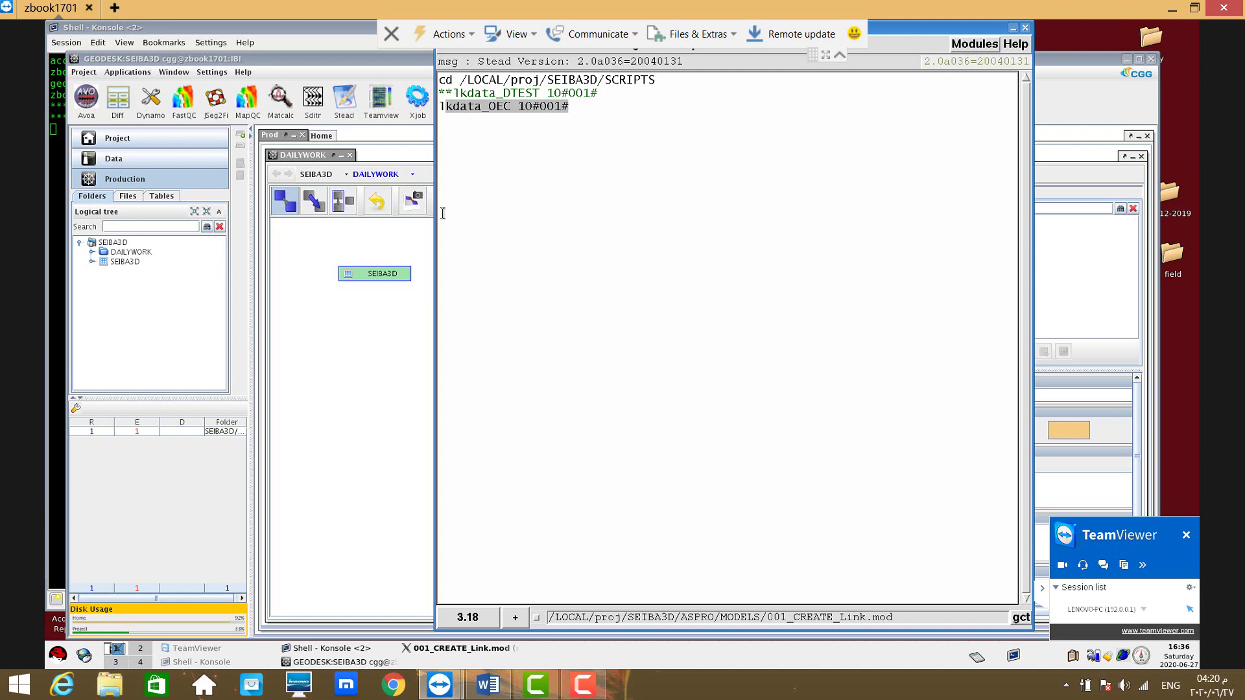
# - Open another Konsole terminal, change to the /stage directory and list its contents in long format
pyautogui.click(298, 44)
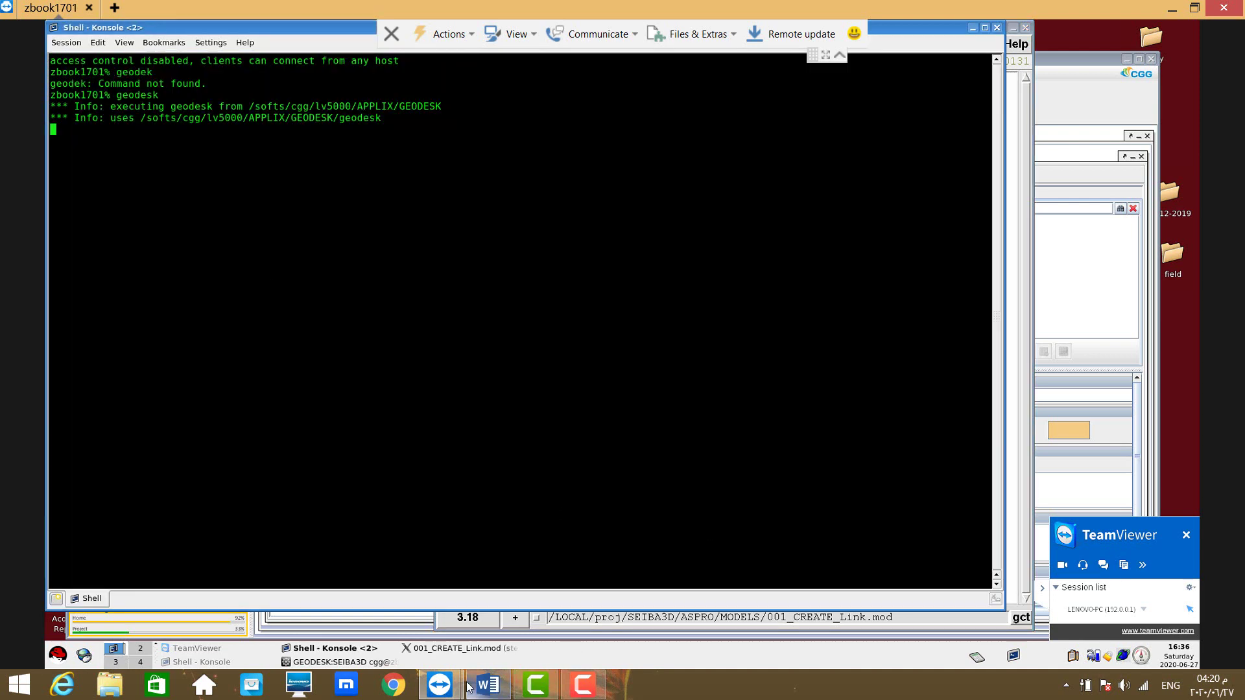
pyautogui.click(973, 28)
pyautogui.rightClick(272, 53)
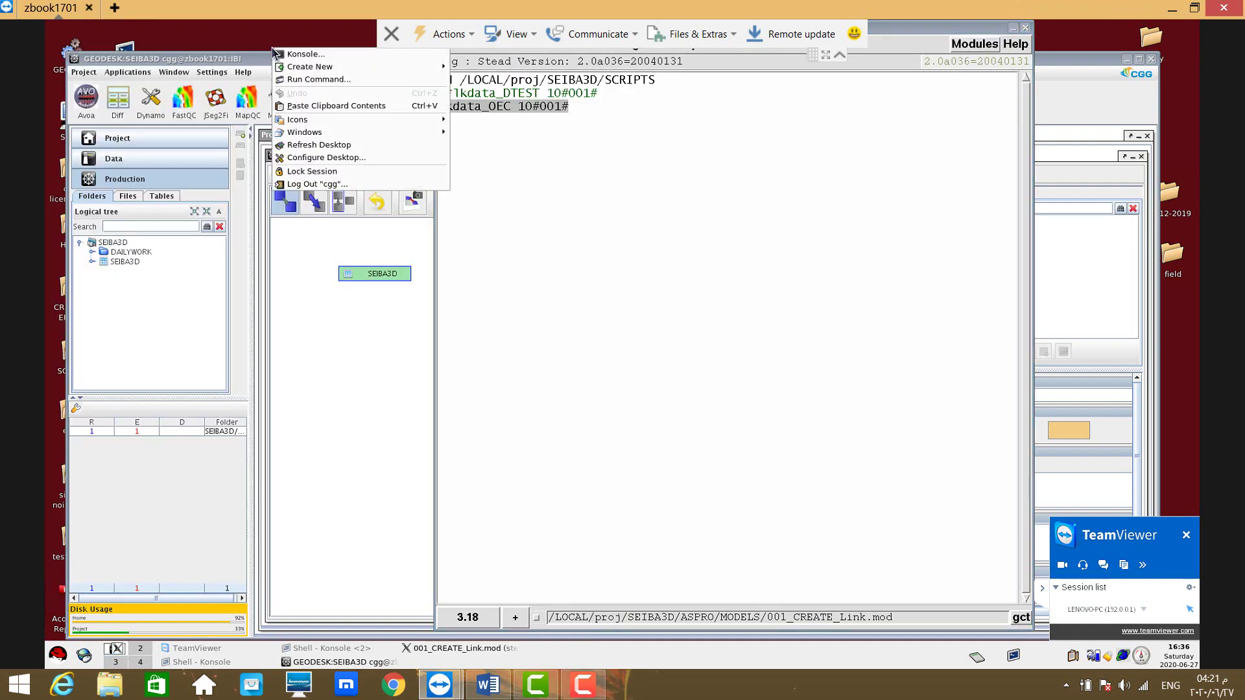
pyautogui.click(285, 60)
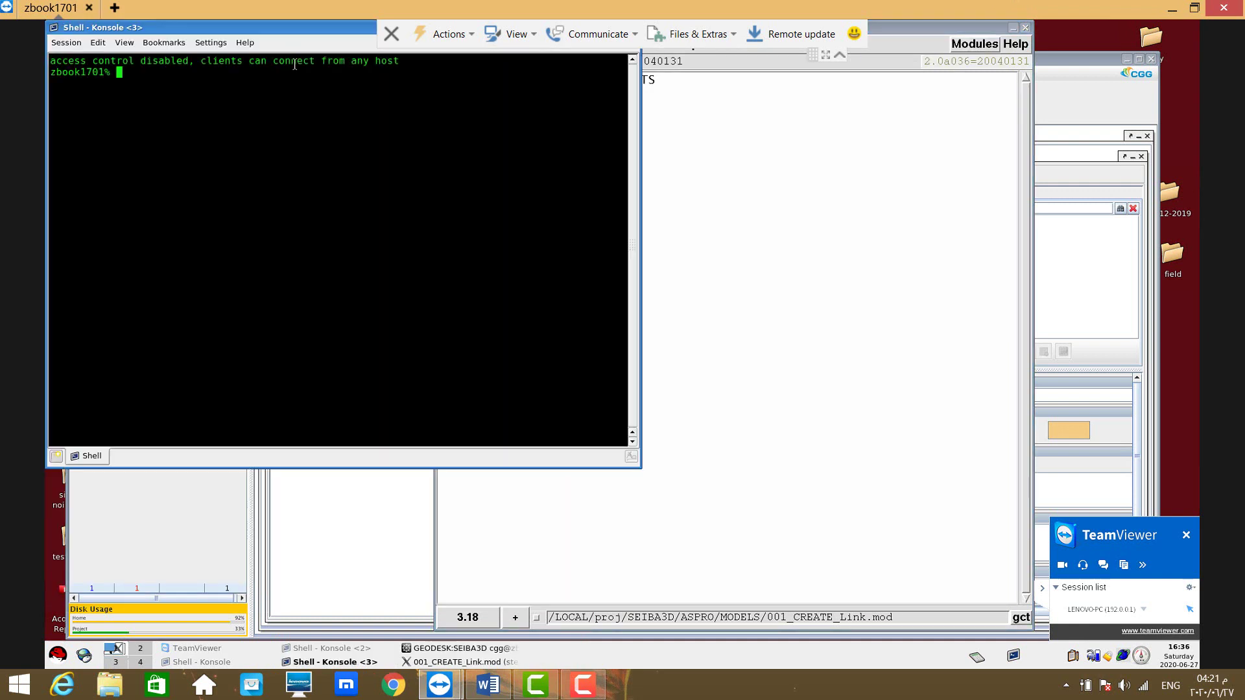
pyautogui.write('cd /stage')
pyautogui.press('Return')
pyautogui.write('ll')
pyautogui.press('Return')
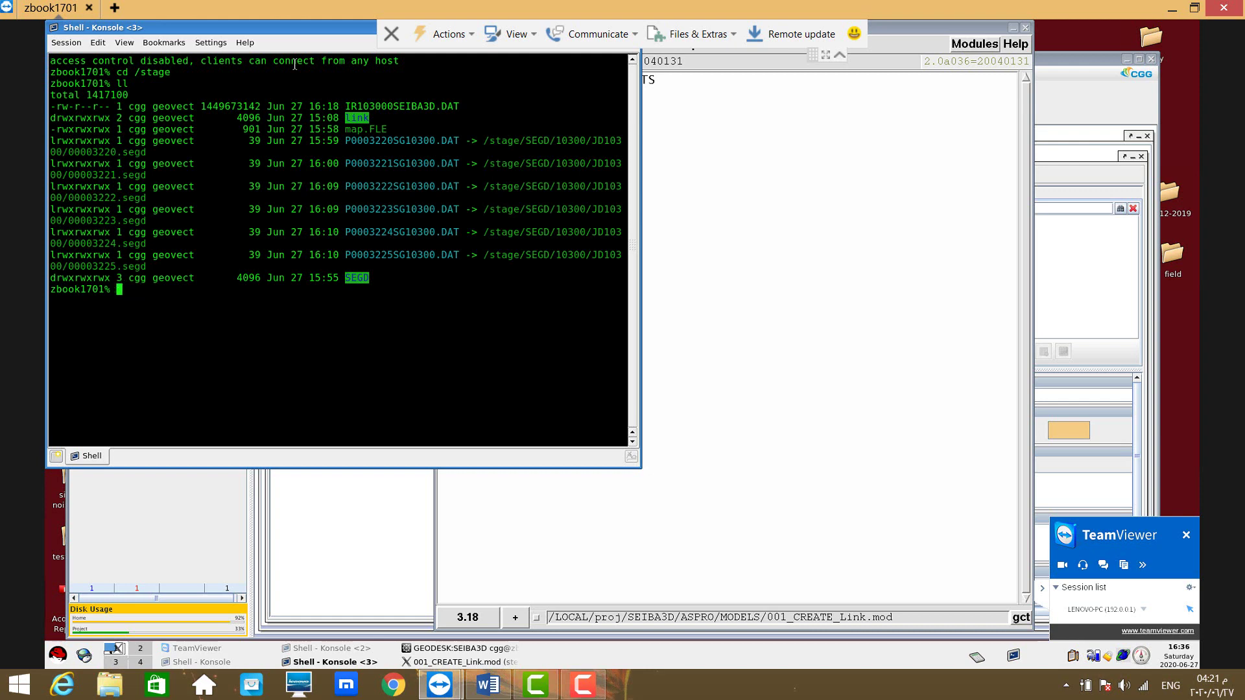
# - Open map.FLE from the /stage directory in gedit
pyautogui.write('m')
pyautogui.press('BackSpace')
pyautogui.write('gedit')
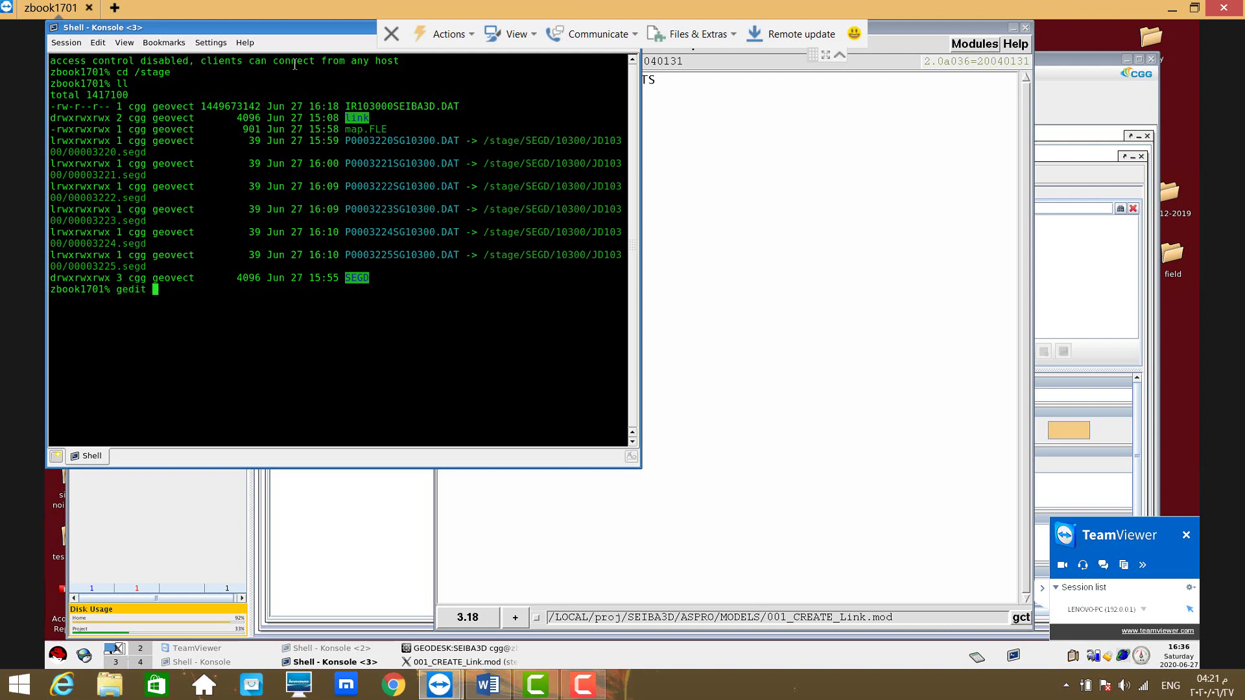
pyautogui.doubleClick(355, 129)
pyautogui.middleClick(344, 299)
pyautogui.press('Return')
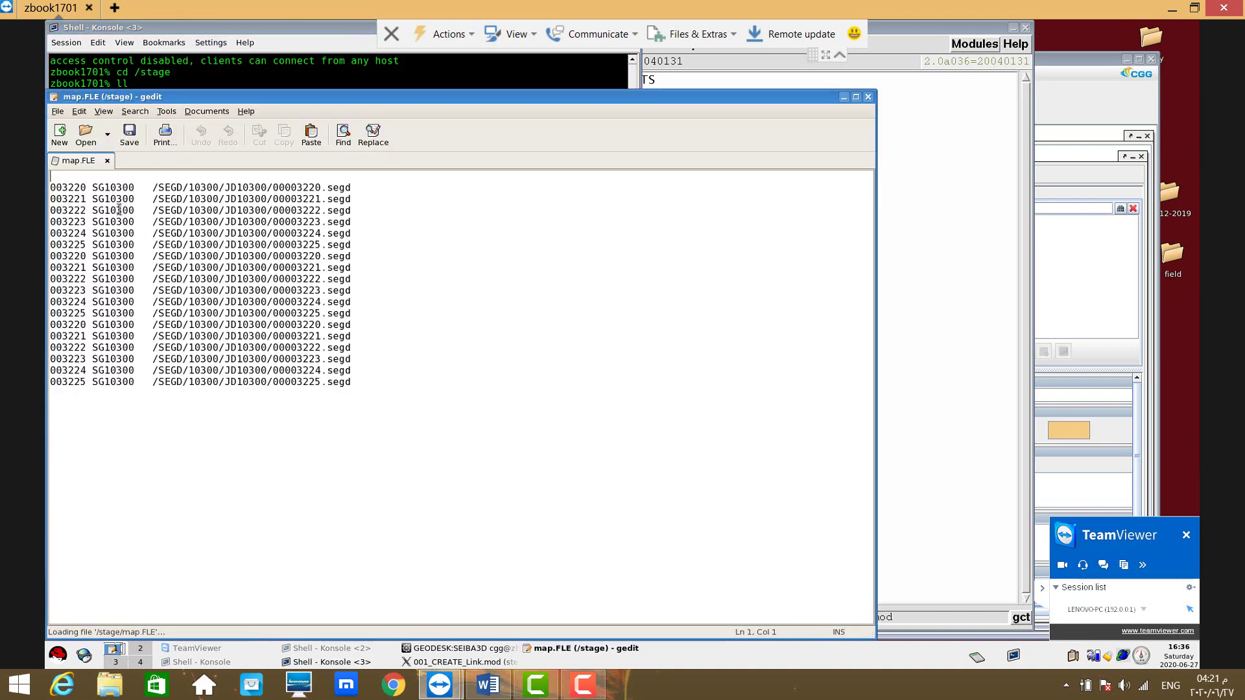
# - Examine the file number, SG10300 label and SEGD path in the first record of map.FLE, and close the file
pyautogui.click(57, 189)
pyautogui.moveTo(58, 189); pyautogui.dragTo(128, 189)
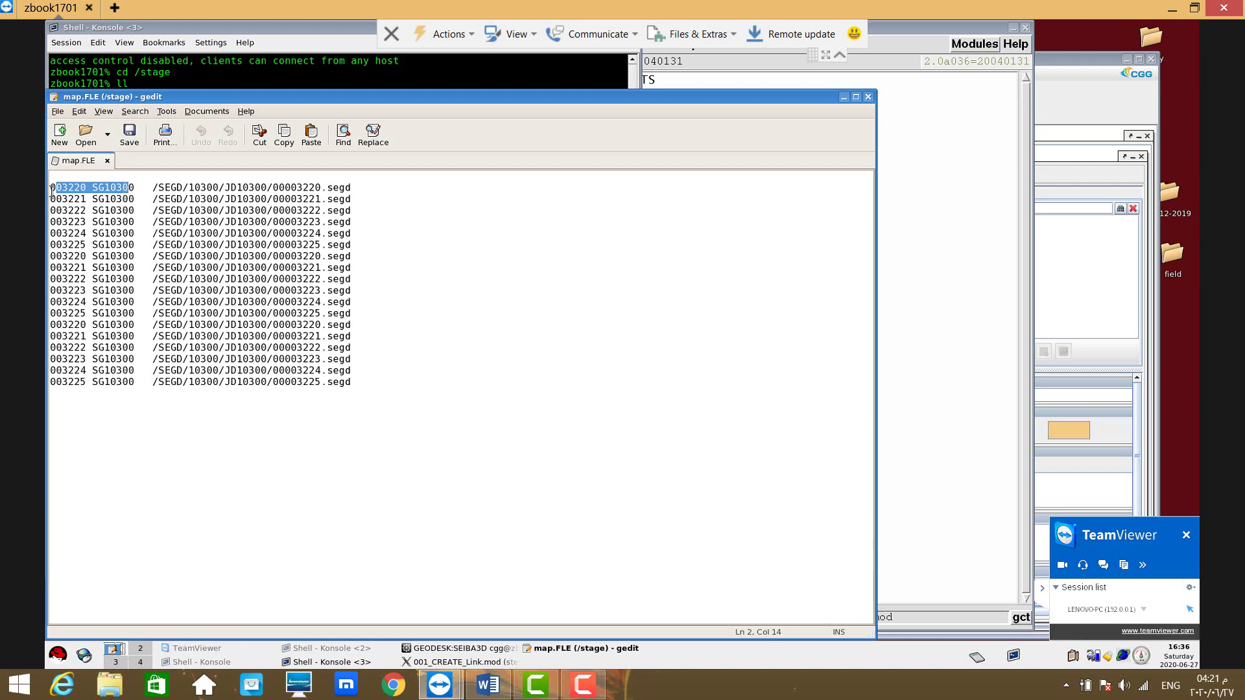
pyautogui.click(153, 188)
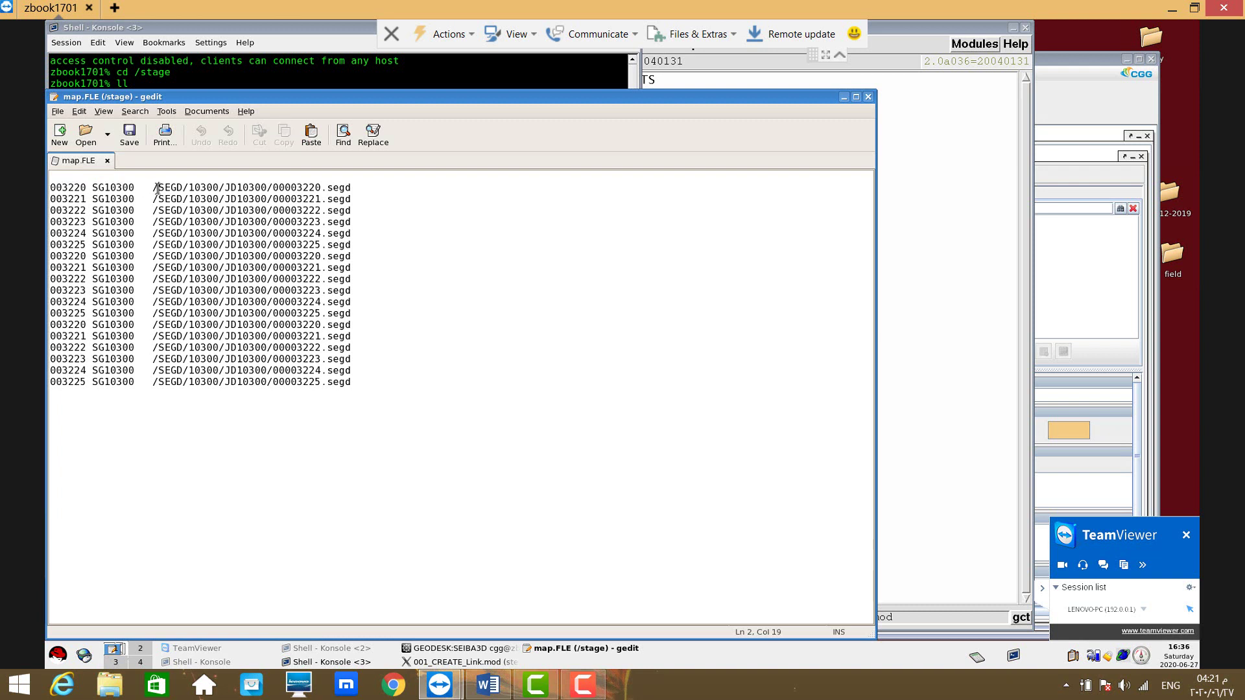
pyautogui.moveTo(154, 188); pyautogui.dragTo(326, 188)
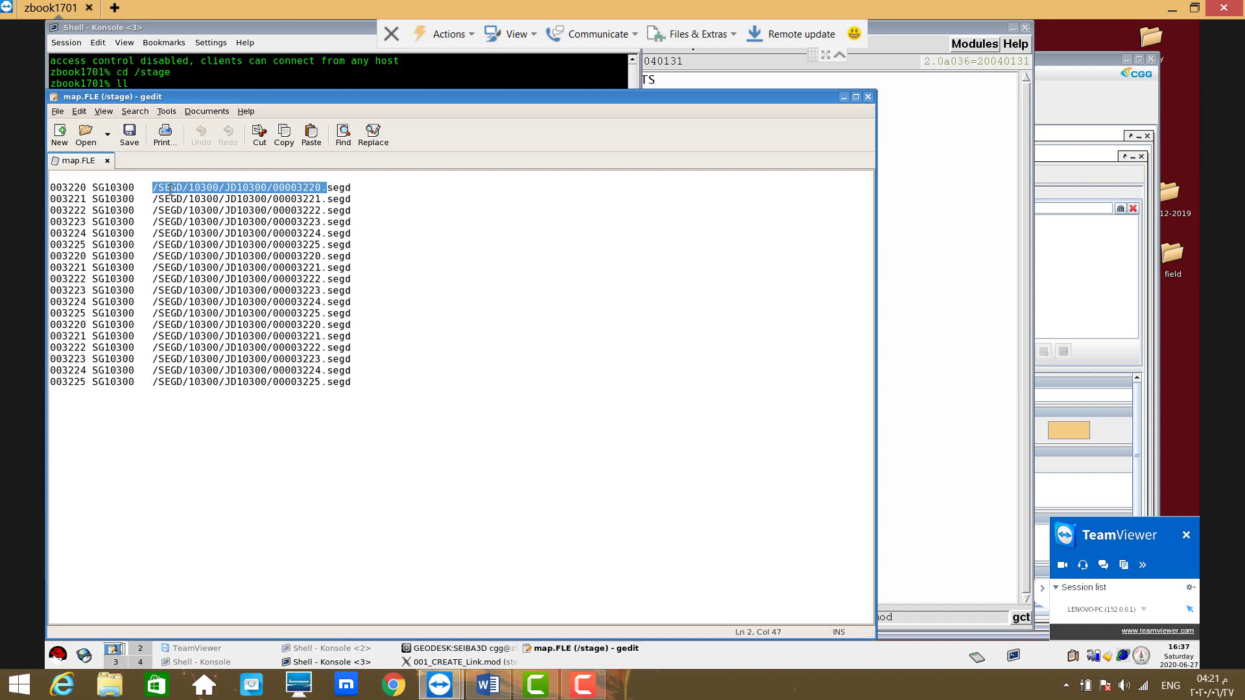
pyautogui.click(869, 97)
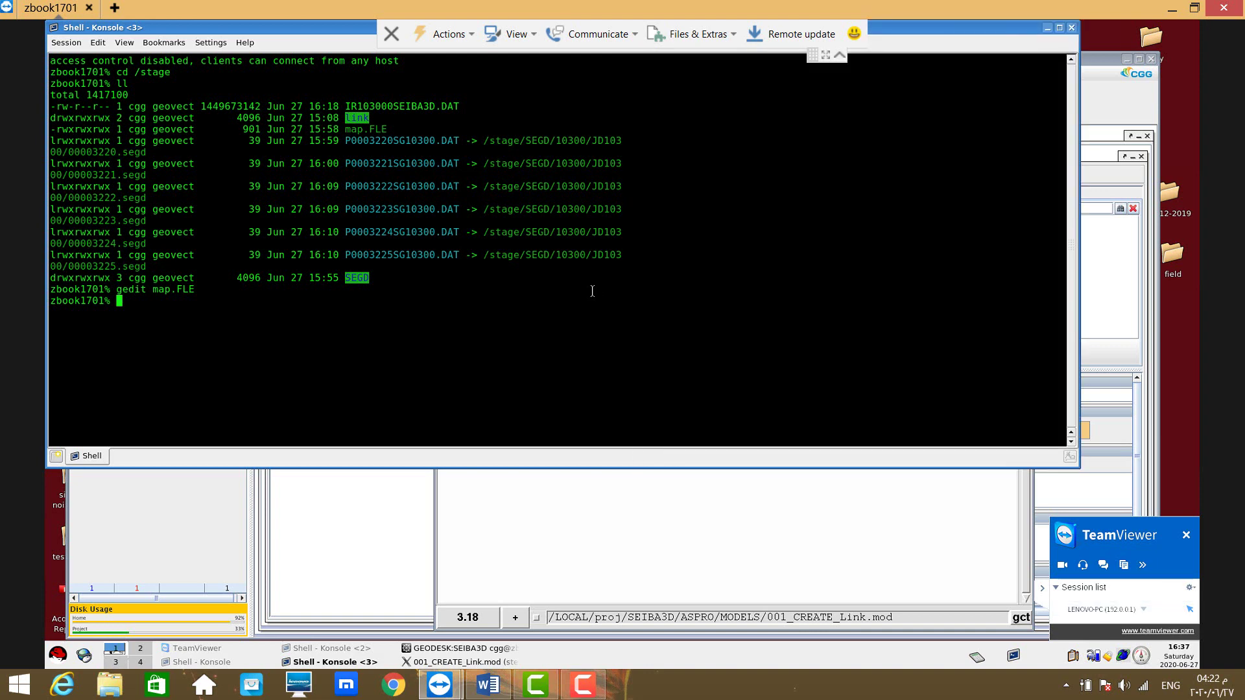
# - List /stage again and compare the P0003220SG10300.DAT link with the 001_CREATE_Link job script
pyautogui.write('ll')
pyautogui.press('Return')
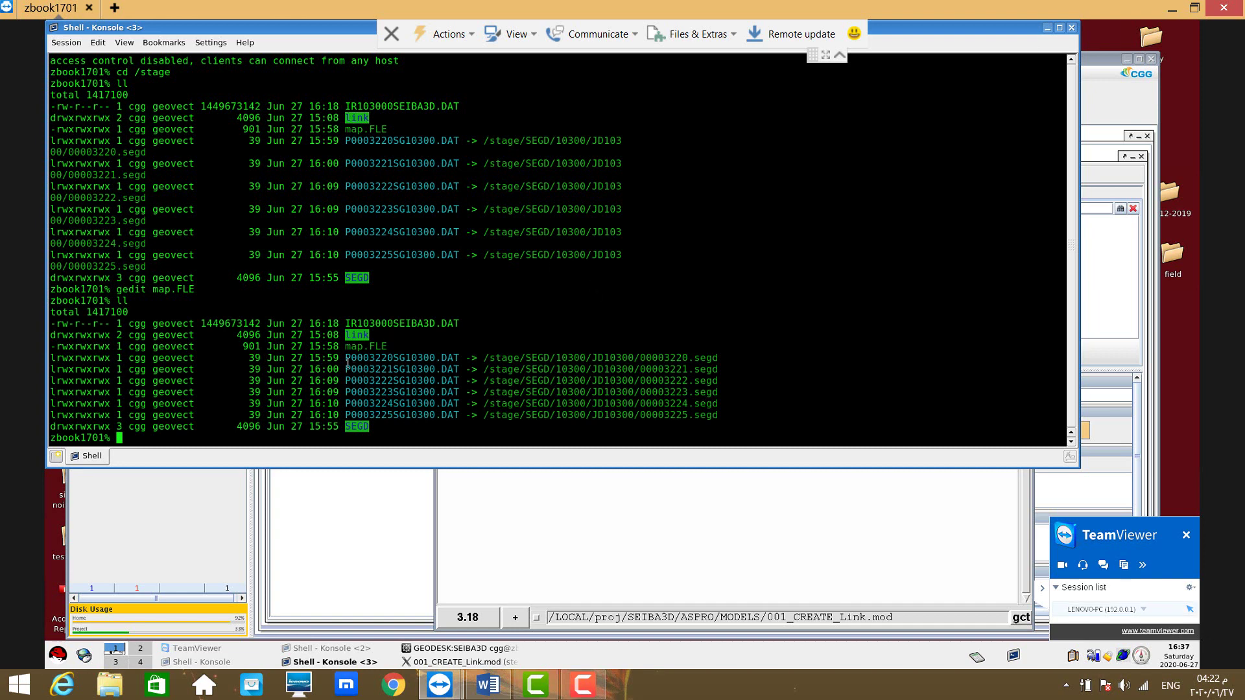
pyautogui.moveTo(351, 358); pyautogui.dragTo(721, 358)
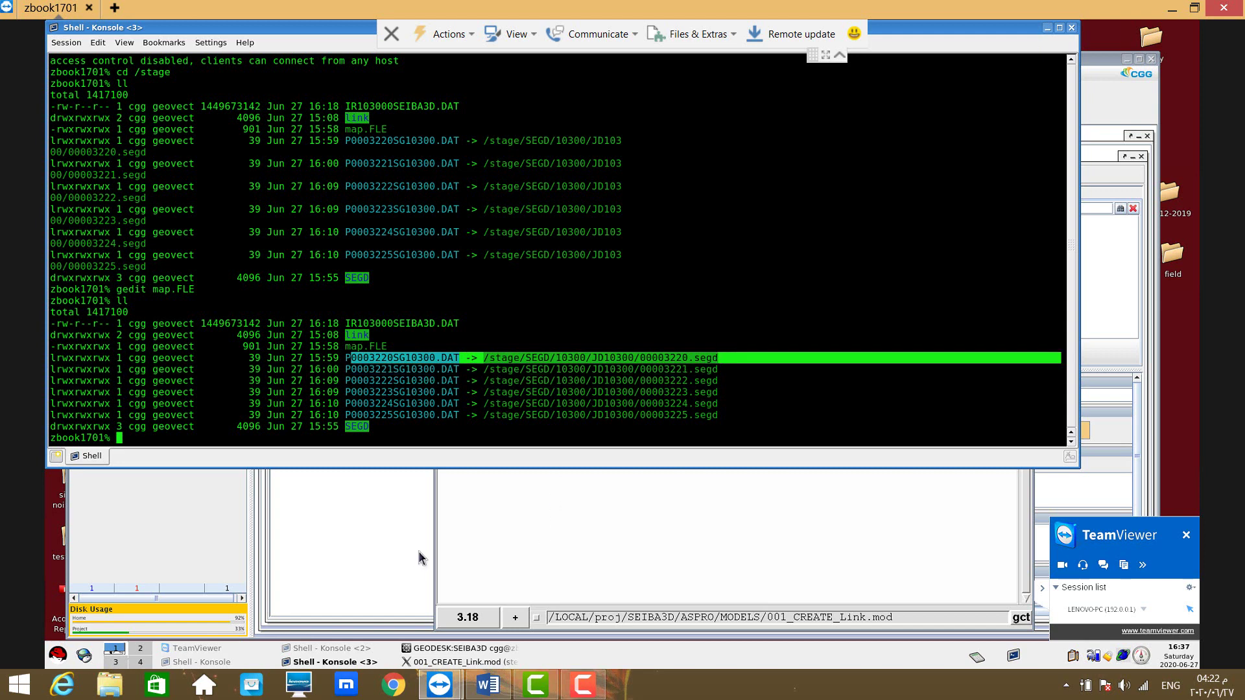
pyautogui.click(472, 548)
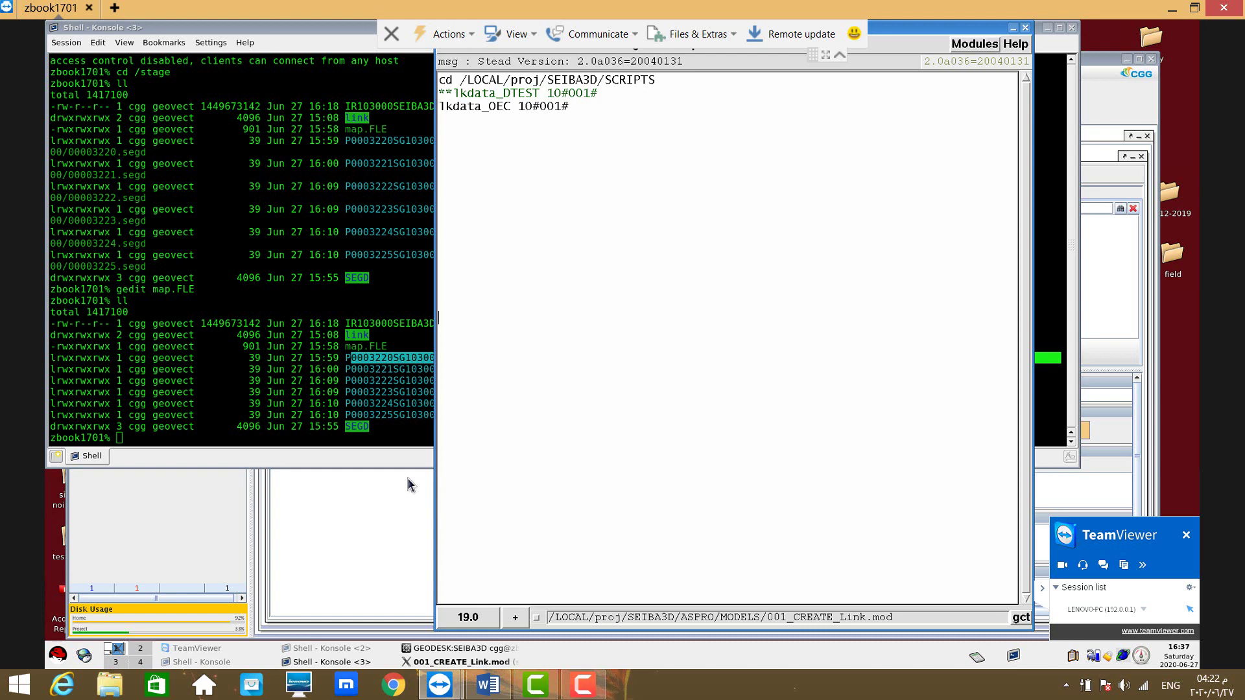
pyautogui.click(404, 415)
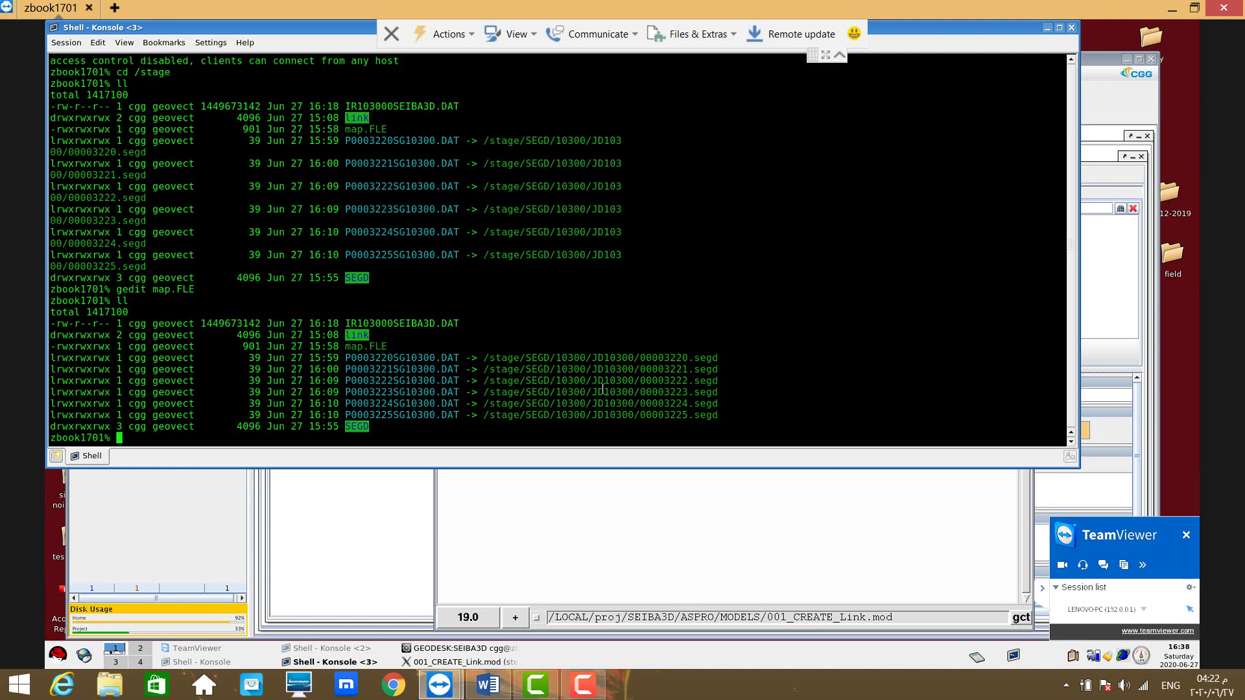
# - Open the 002_SEGIN_raw job from the DAILYWORK flow and reposition its Stead editor window
pyautogui.click(367, 525)
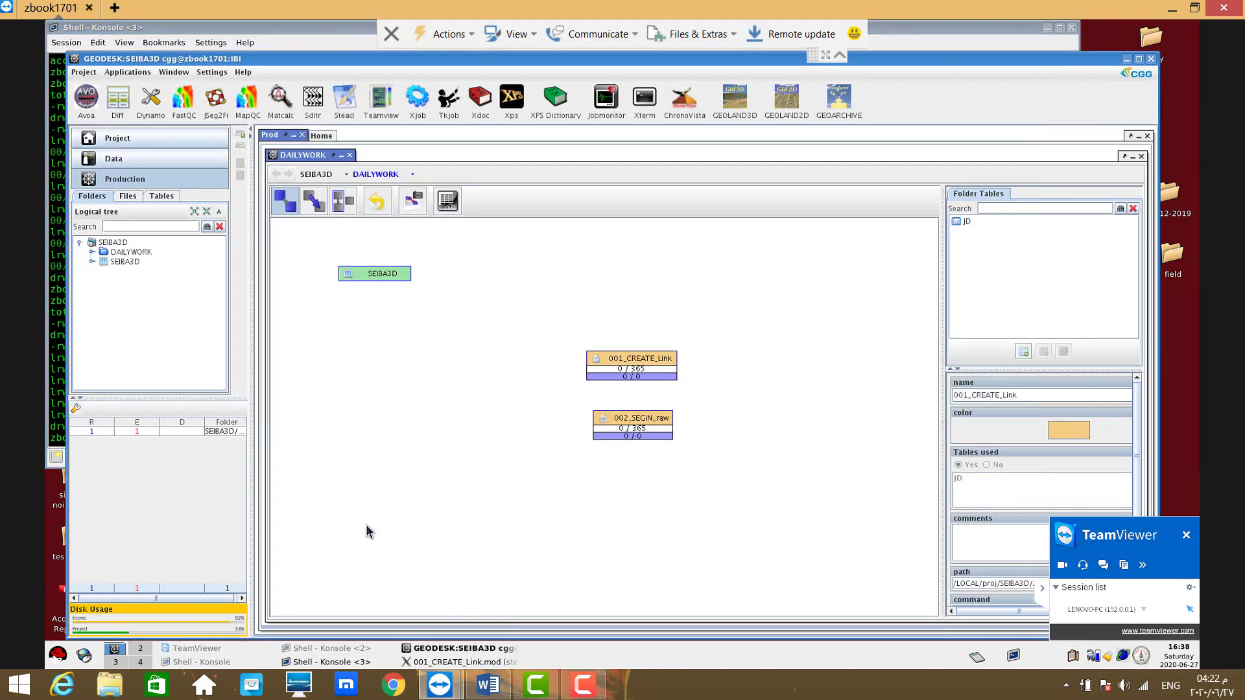
pyautogui.rightClick(622, 424)
pyautogui.click(603, 419)
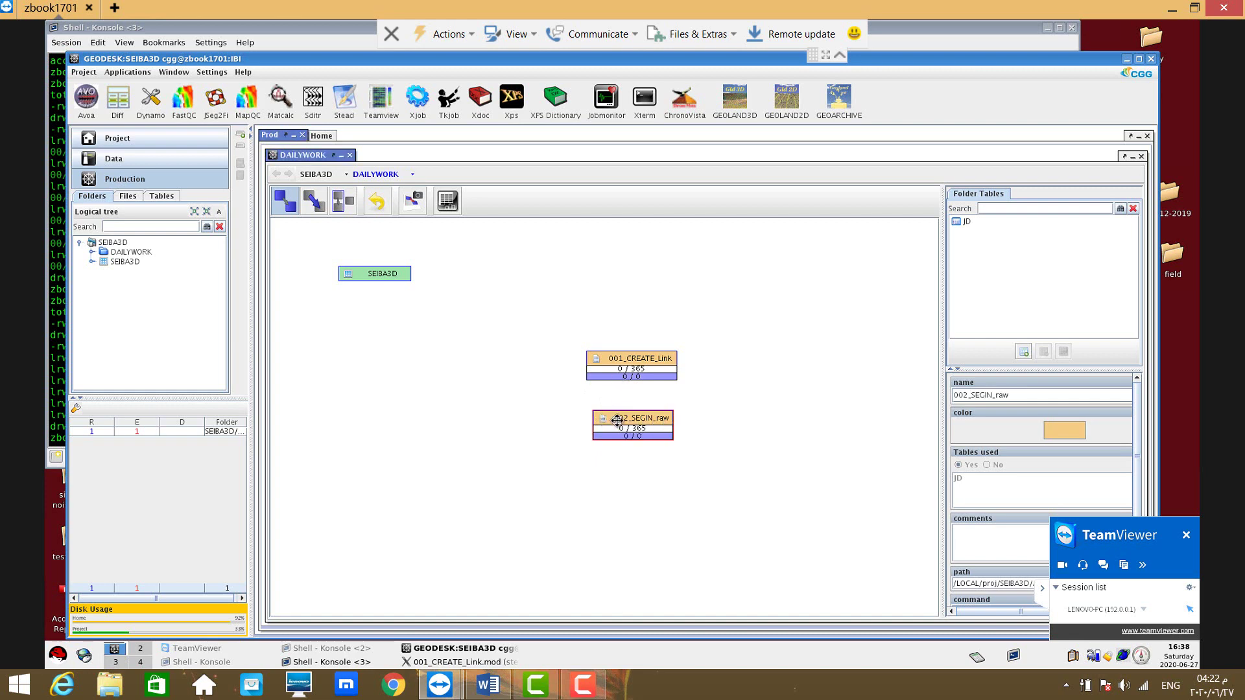
pyautogui.doubleClick(617, 420)
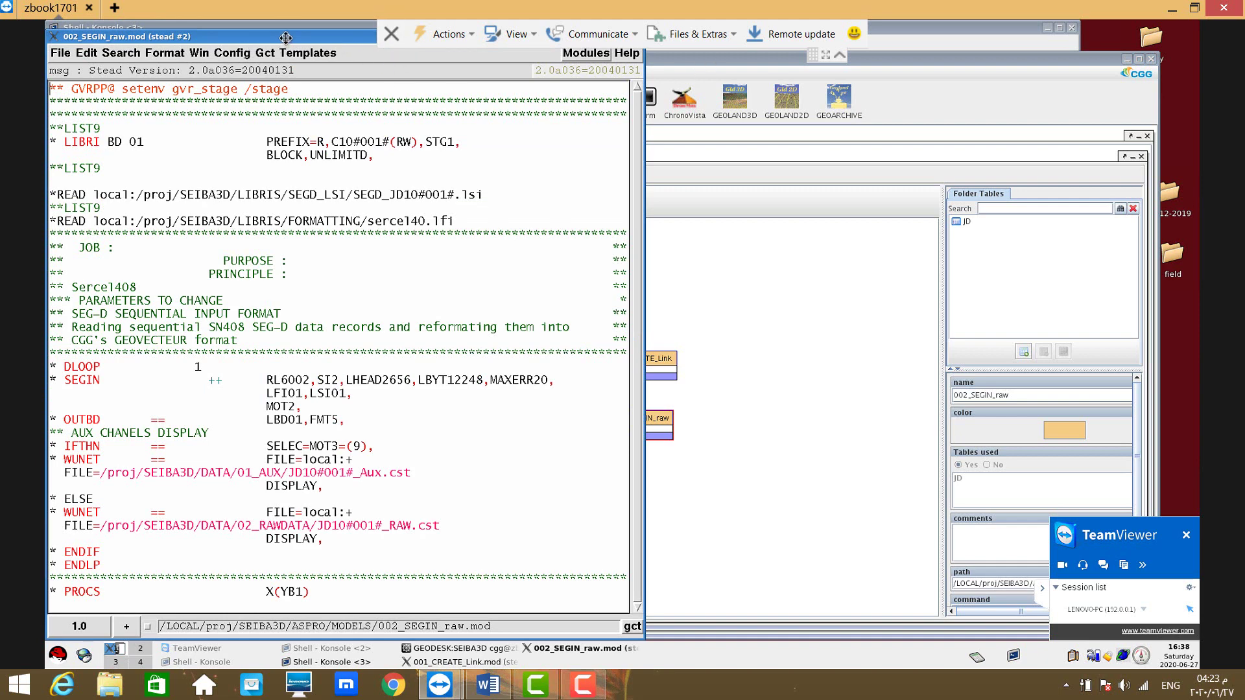
pyautogui.moveTo(286, 38); pyautogui.dragTo(622, 29)
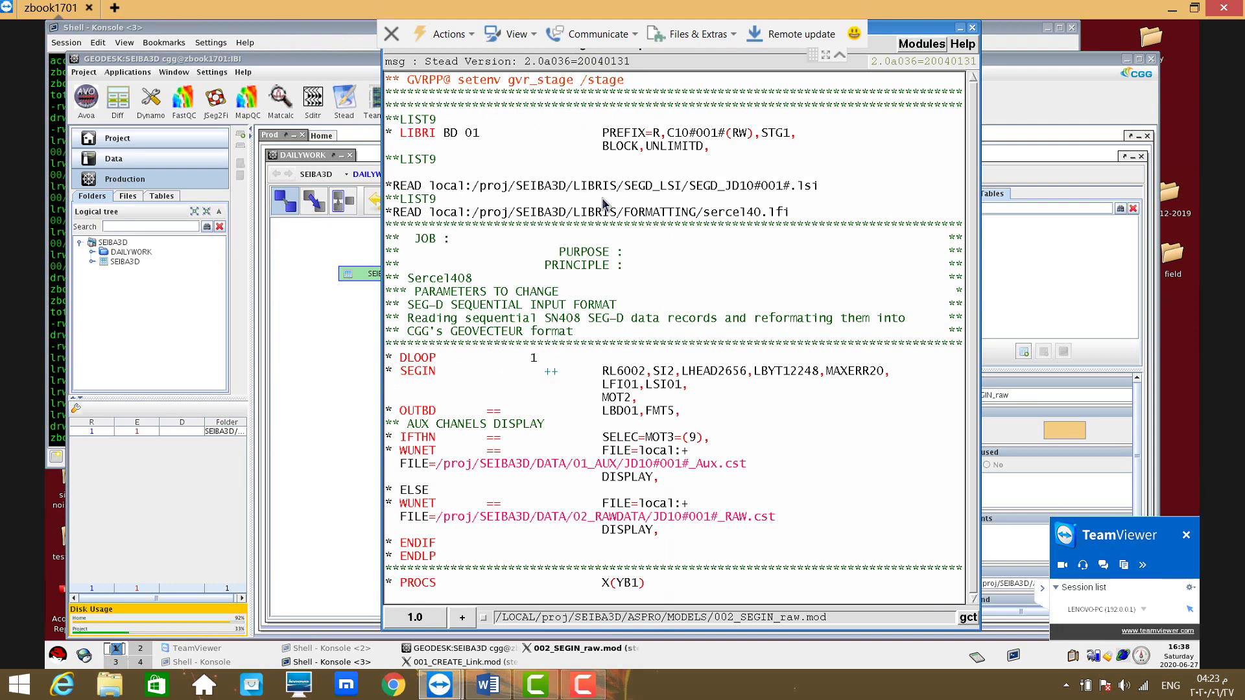
# - Examine the READ path /proj/SEIBA3D/LIBRIS/SEGD_LSI/SEGD_JD10#001#.lsi in the 002_SEGIN_raw job
pyautogui.moveTo(517, 185); pyautogui.dragTo(684, 185)
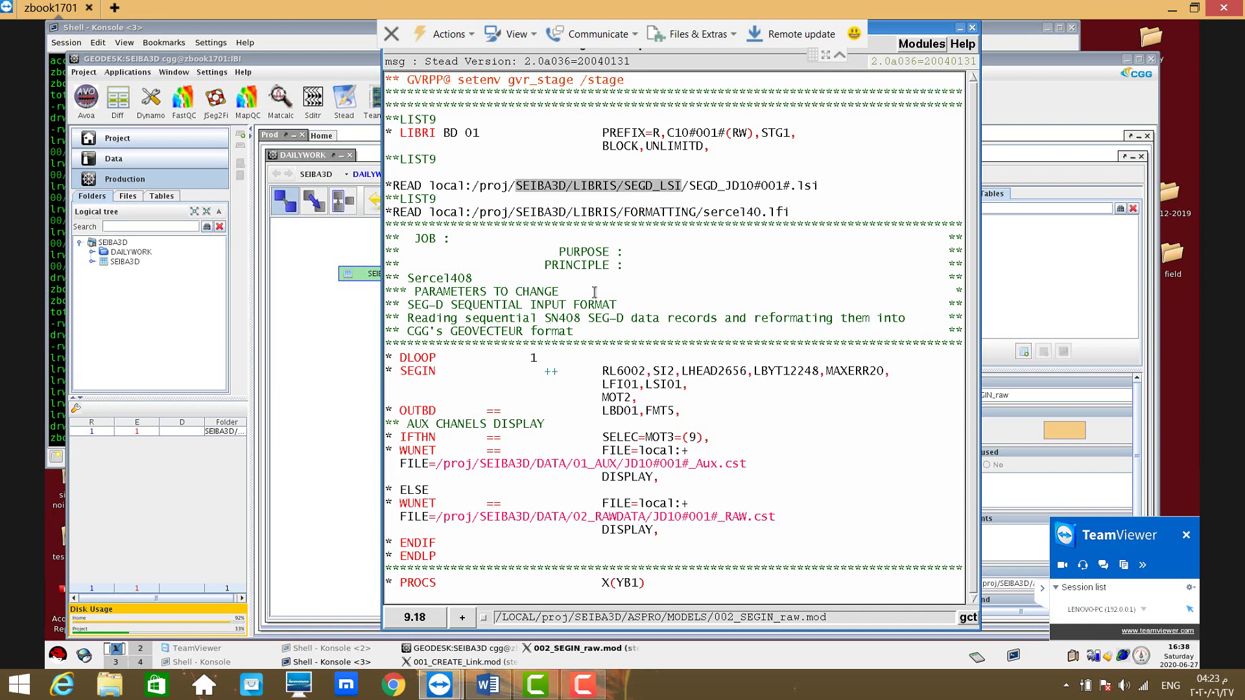
pyautogui.click(469, 186)
pyautogui.moveTo(478, 187); pyautogui.dragTo(820, 186)
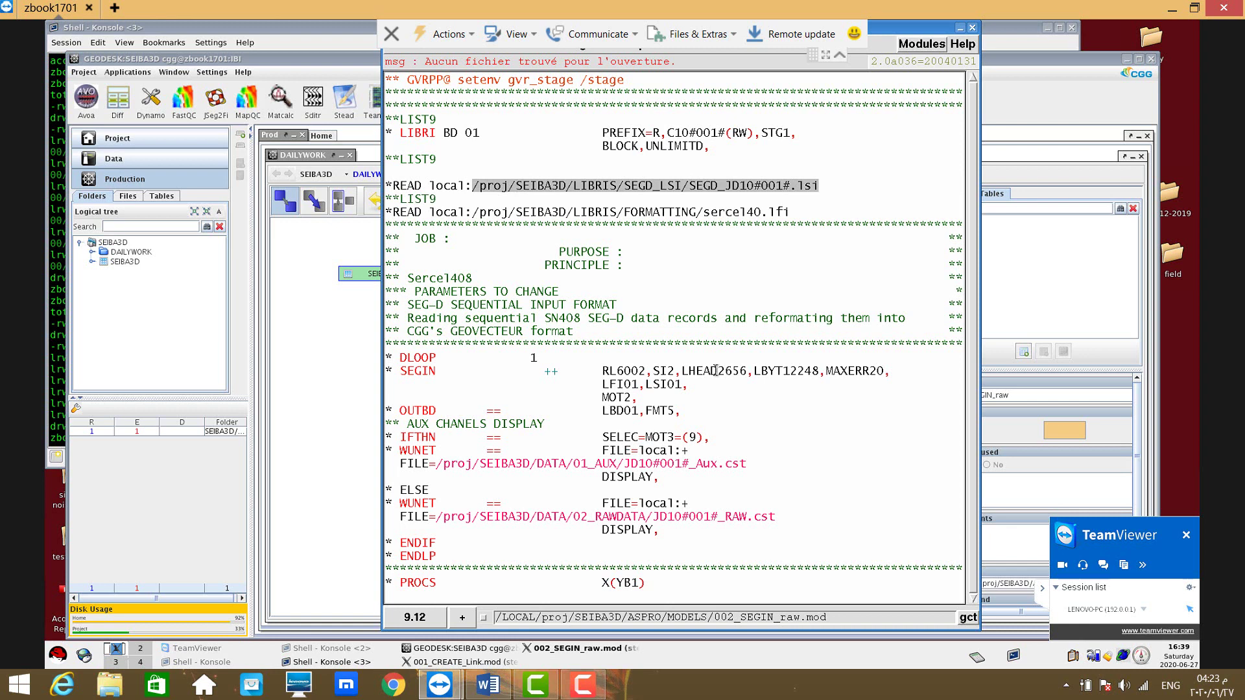
# - Switch to the Geodesk project window and open SEGD_JD10300.lsi from the SEGD_LSI folder in LIBRIS
pyautogui.hotkey('alt', 'Tab')
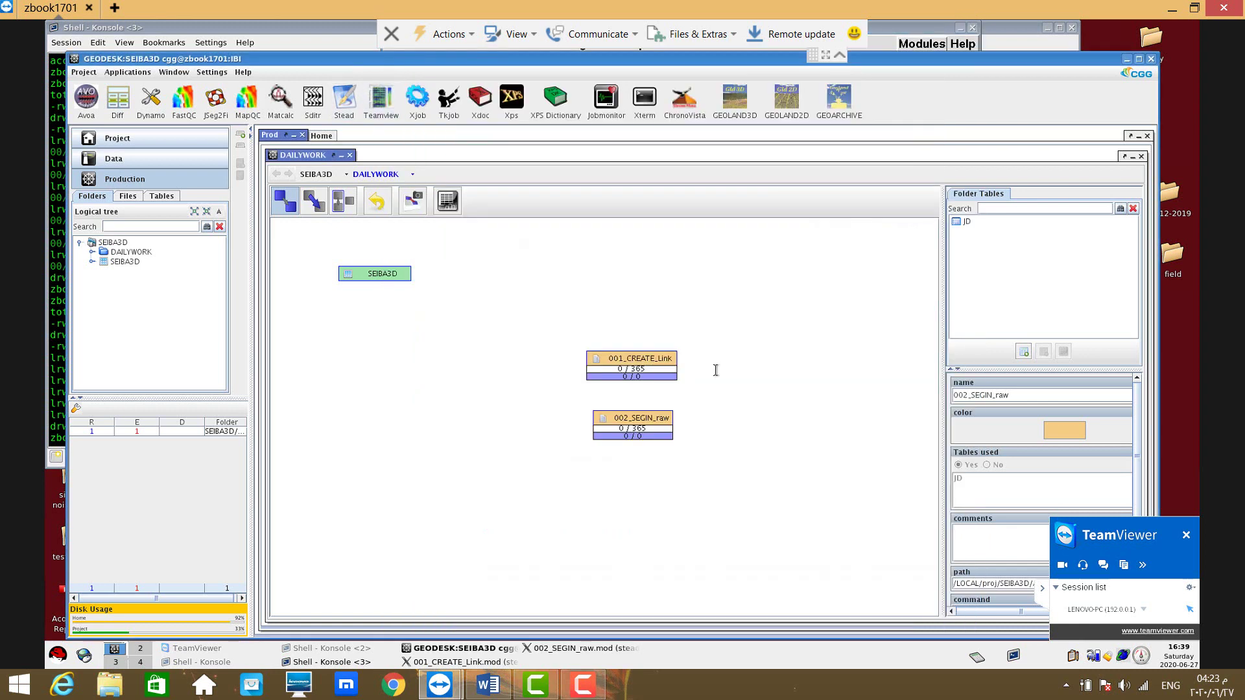
pyautogui.hotkey('ctrl', 'Tab')
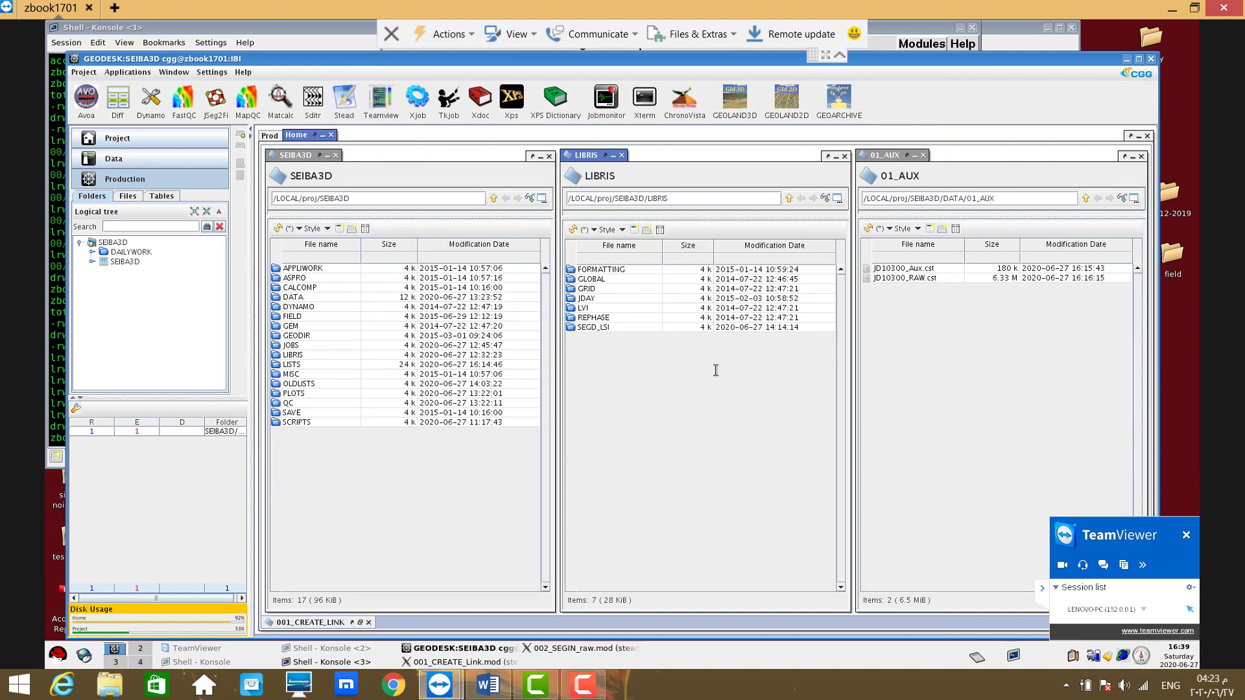
pyautogui.doubleClick(608, 328)
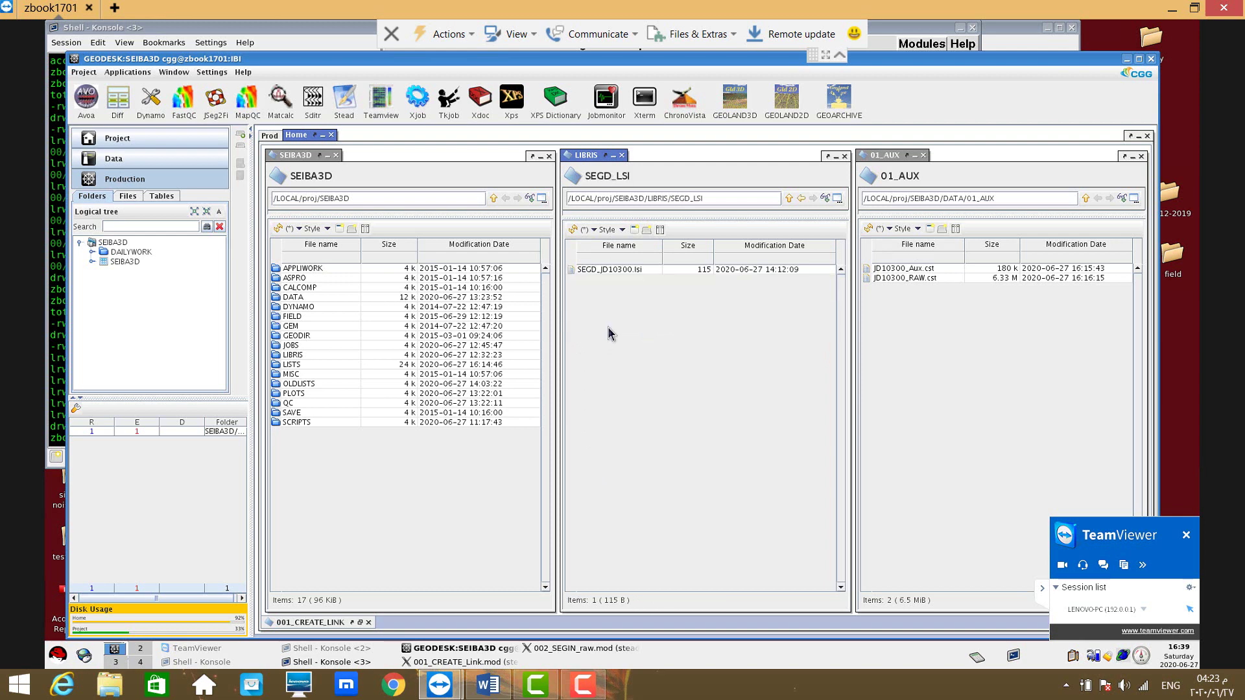
pyautogui.click(619, 273)
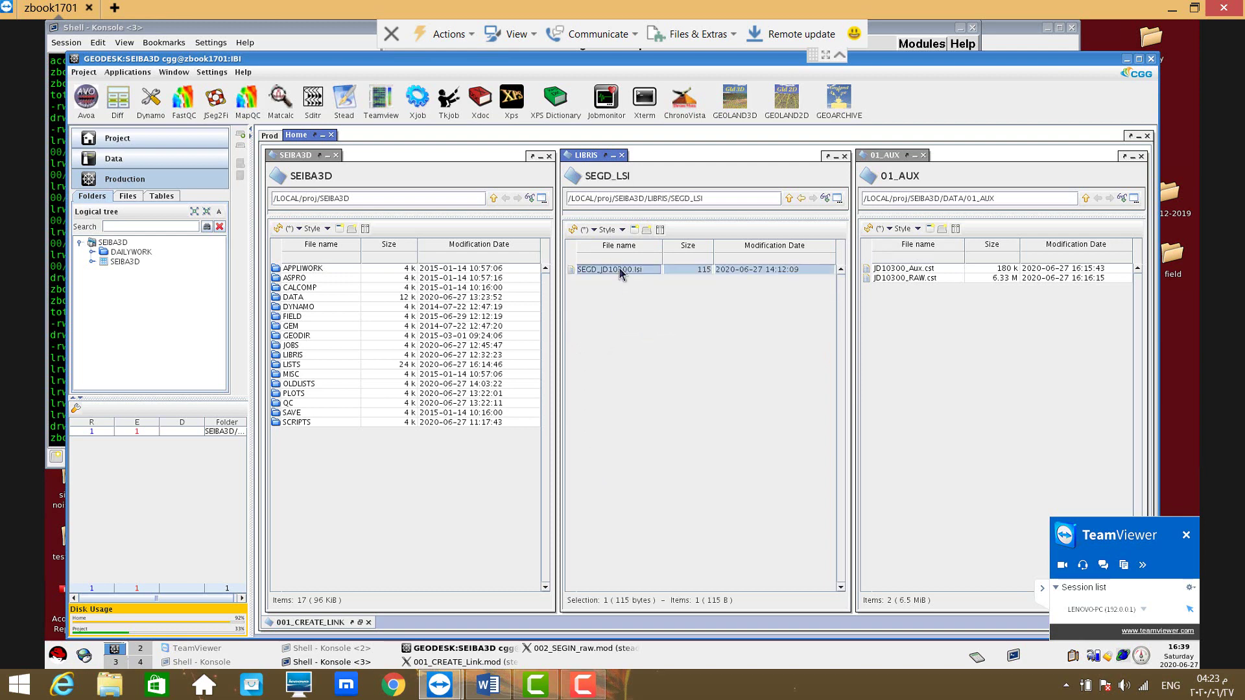
pyautogui.doubleClick(620, 273)
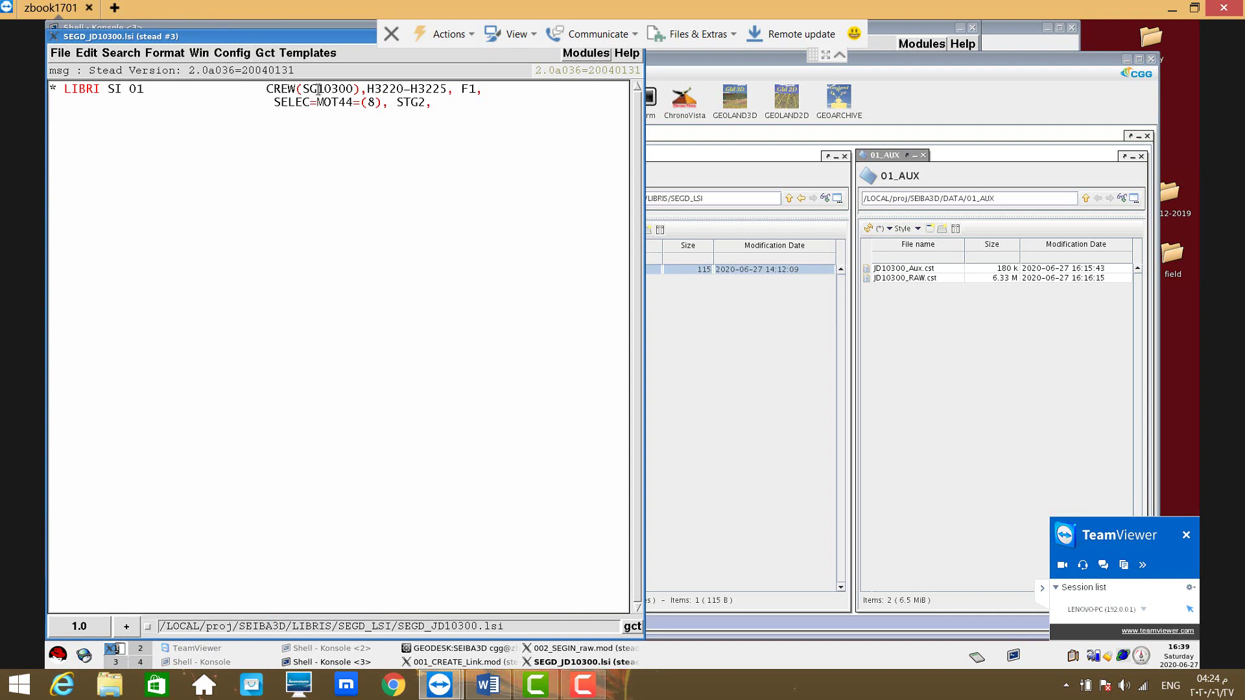
# - Examine the CREW label, file range and SELEC condition of LIBRI SI 01 in SEGD_JD10300.lsi, and close the file
pyautogui.moveTo(318, 89); pyautogui.dragTo(353, 89)
pyautogui.click(376, 88)
pyautogui.moveTo(376, 89); pyautogui.dragTo(448, 89)
pyautogui.click(421, 89)
pyautogui.click(406, 104)
pyautogui.hotkey('alt', 'F4')
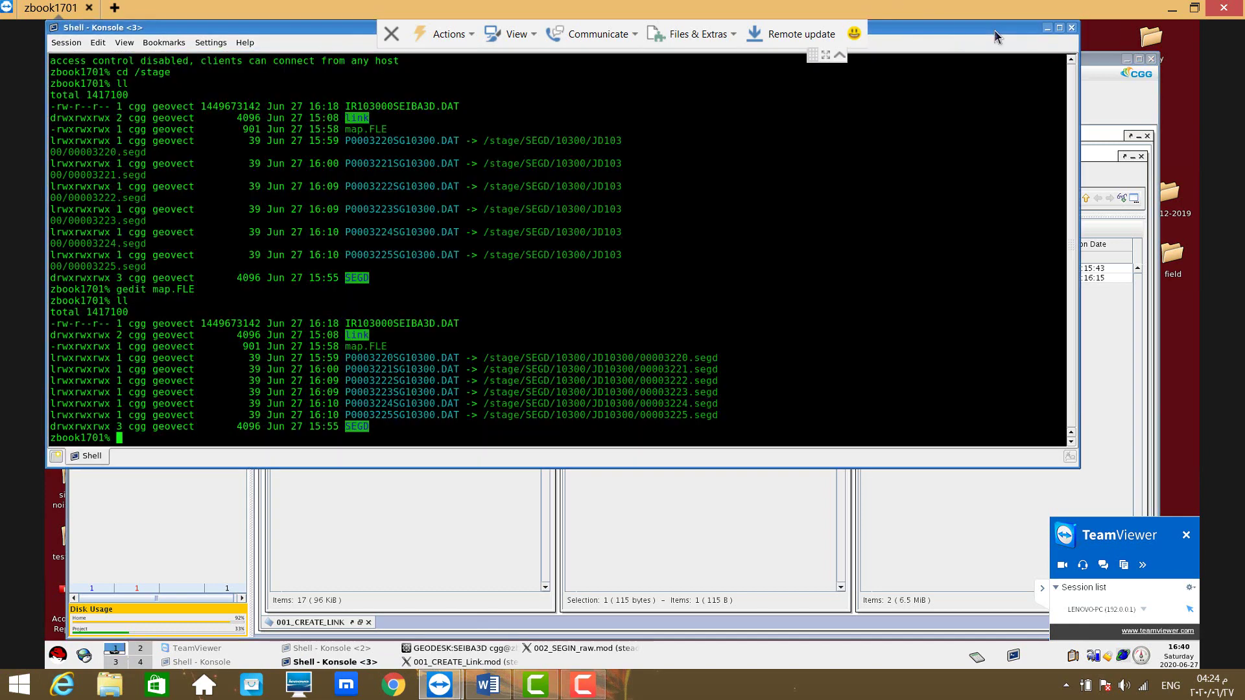
# - Minimize the terminal and examine the SEGD_LSI and FORMATTING/sercel40.lfi READ paths and the SEGIN line in the 002_SEGIN_raw job
pyautogui.click(994, 32)
pyautogui.click(1047, 28)
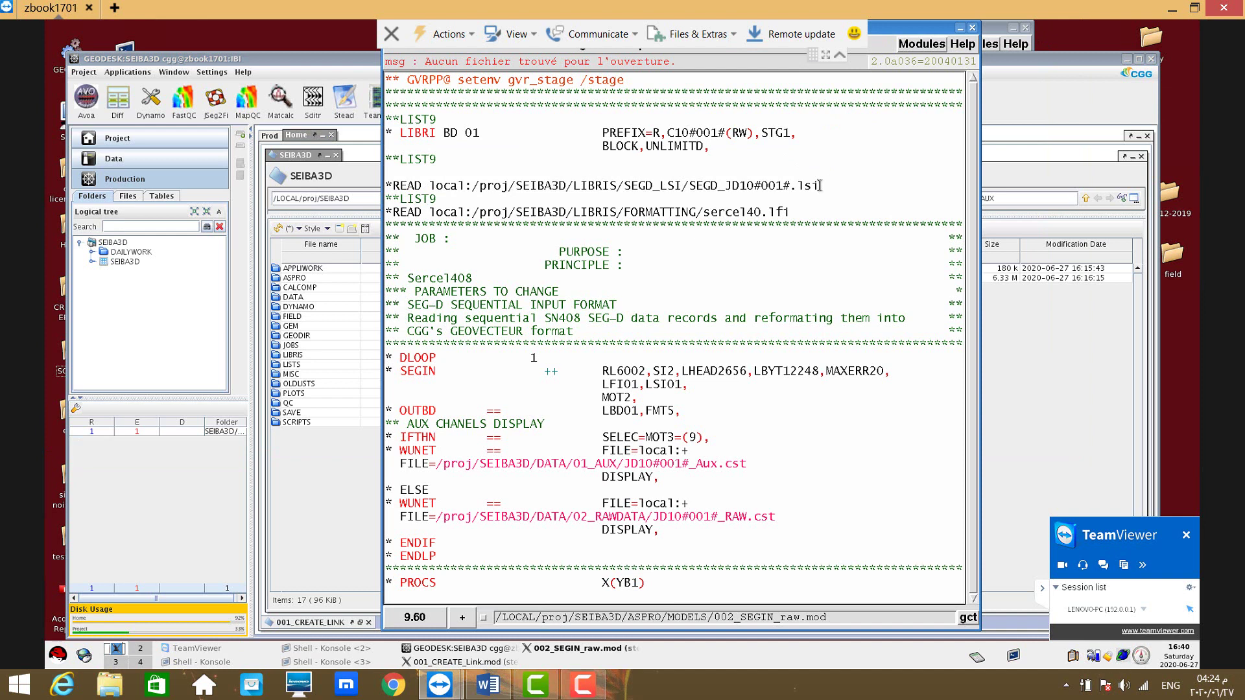
pyautogui.moveTo(820, 186); pyautogui.dragTo(479, 188)
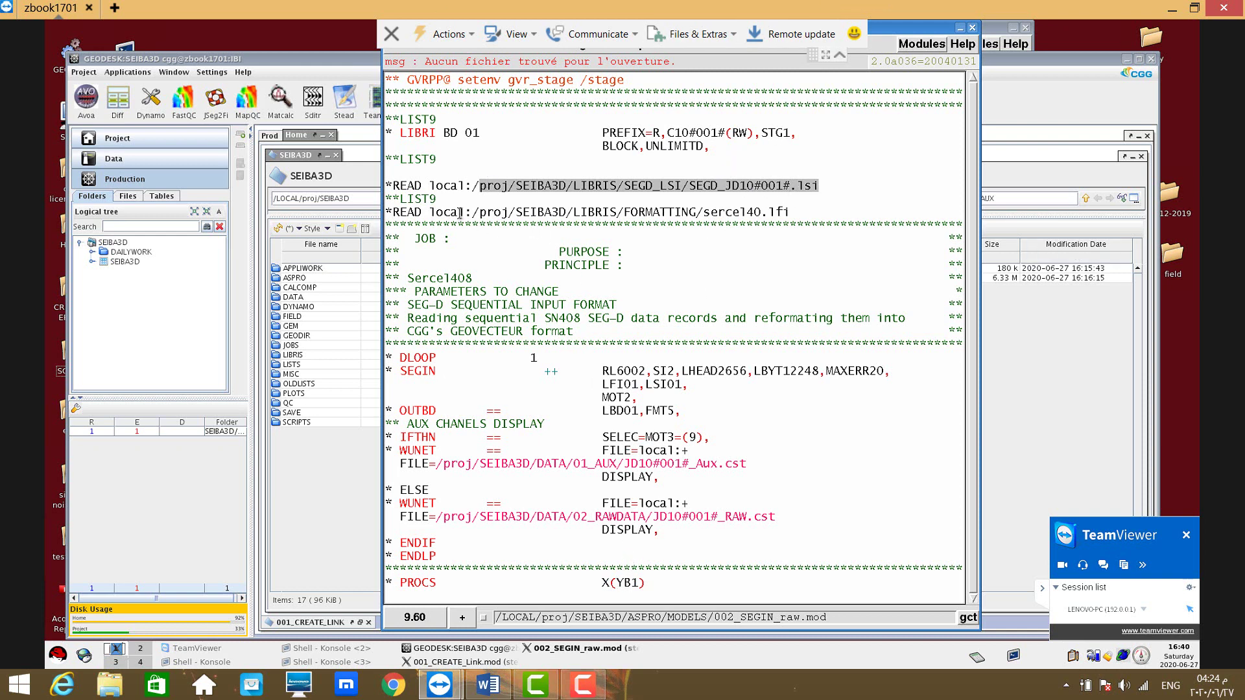
pyautogui.moveTo(471, 213); pyautogui.dragTo(830, 208)
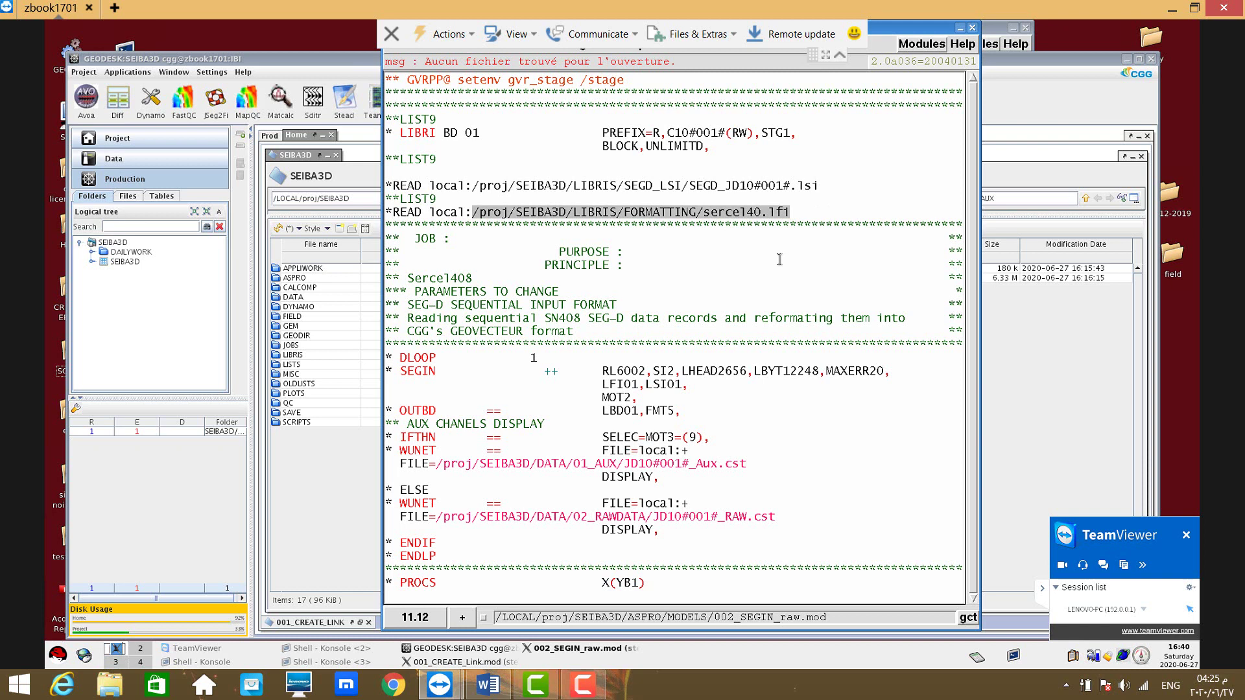
pyautogui.click(682, 372)
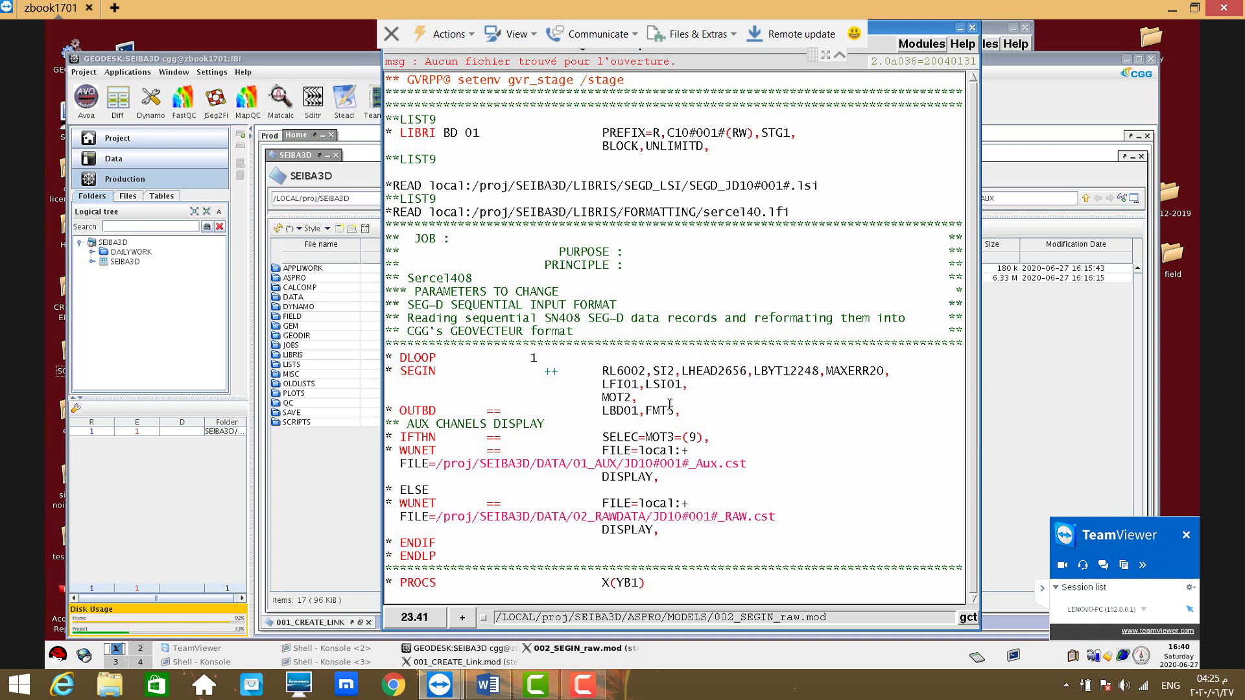
# - Trace the LBD01 reference of OUTBD to LIBRI BD 01 and examine its PREFIX, C10#001#(RW) and STG1 parameters
pyautogui.click(633, 410)
pyautogui.moveTo(599, 413); pyautogui.dragTo(642, 410)
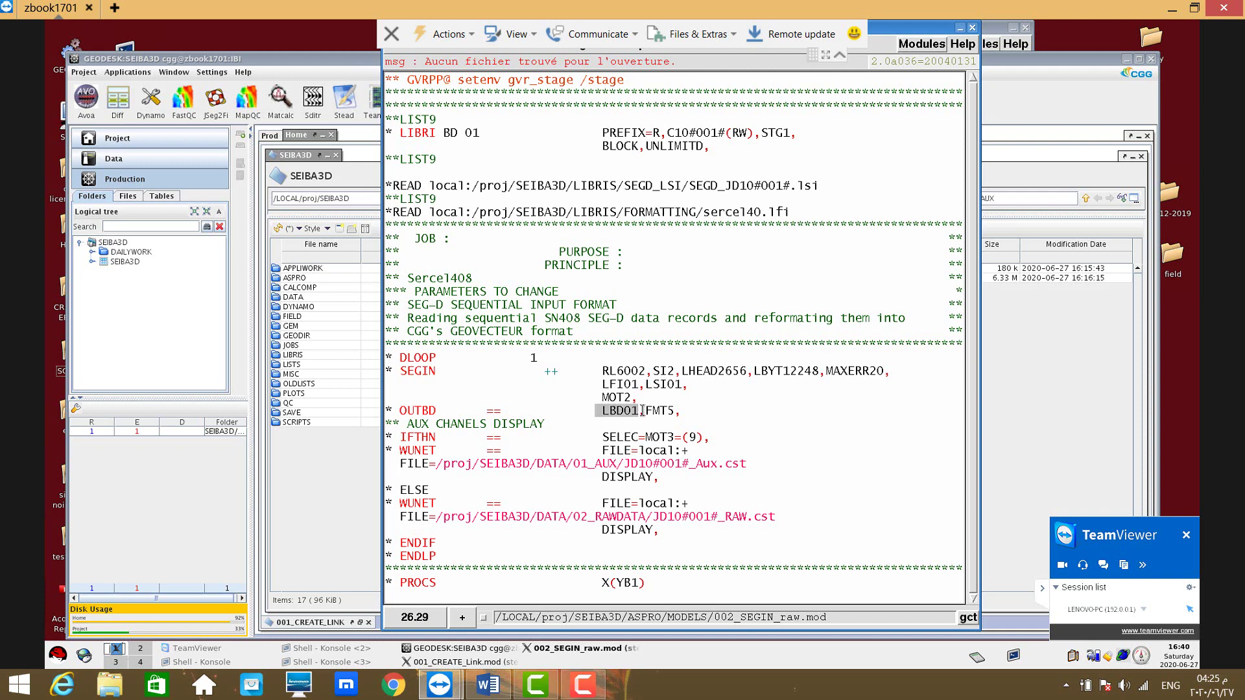
pyautogui.click(657, 132)
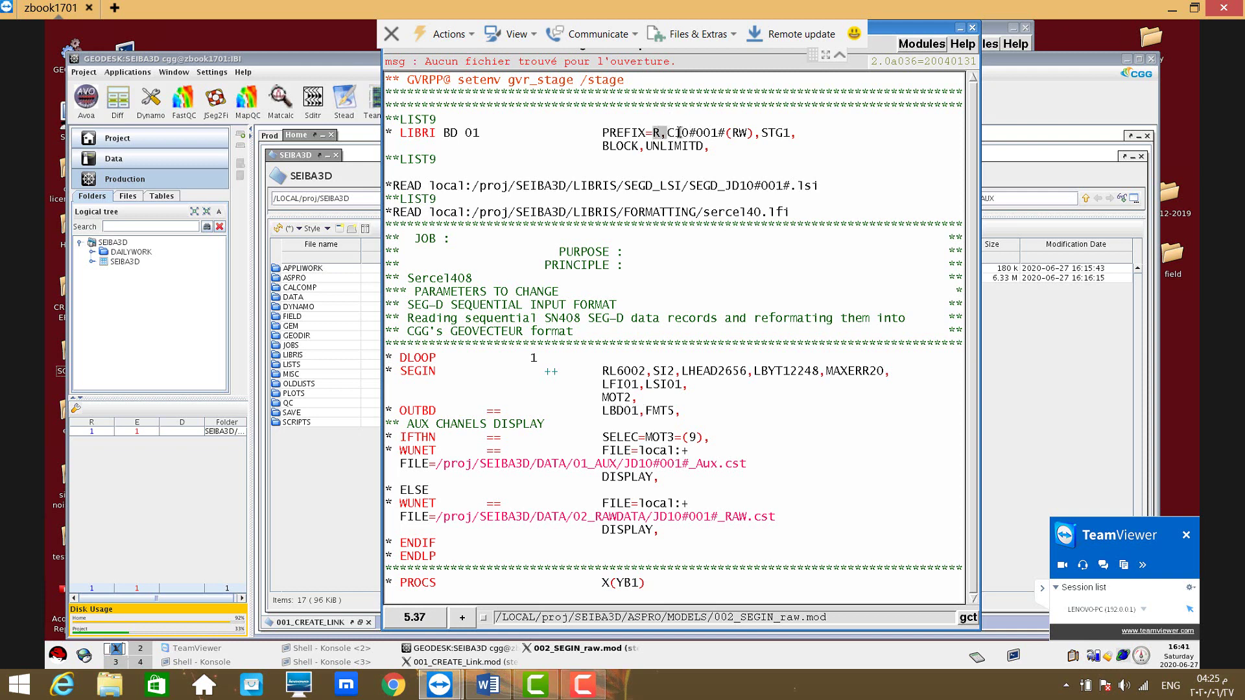
pyautogui.keyDown('shift'); pyautogui.click(690, 130); pyautogui.keyUp('shift')
pyautogui.click(695, 133)
pyautogui.moveTo(675, 133); pyautogui.dragTo(718, 131)
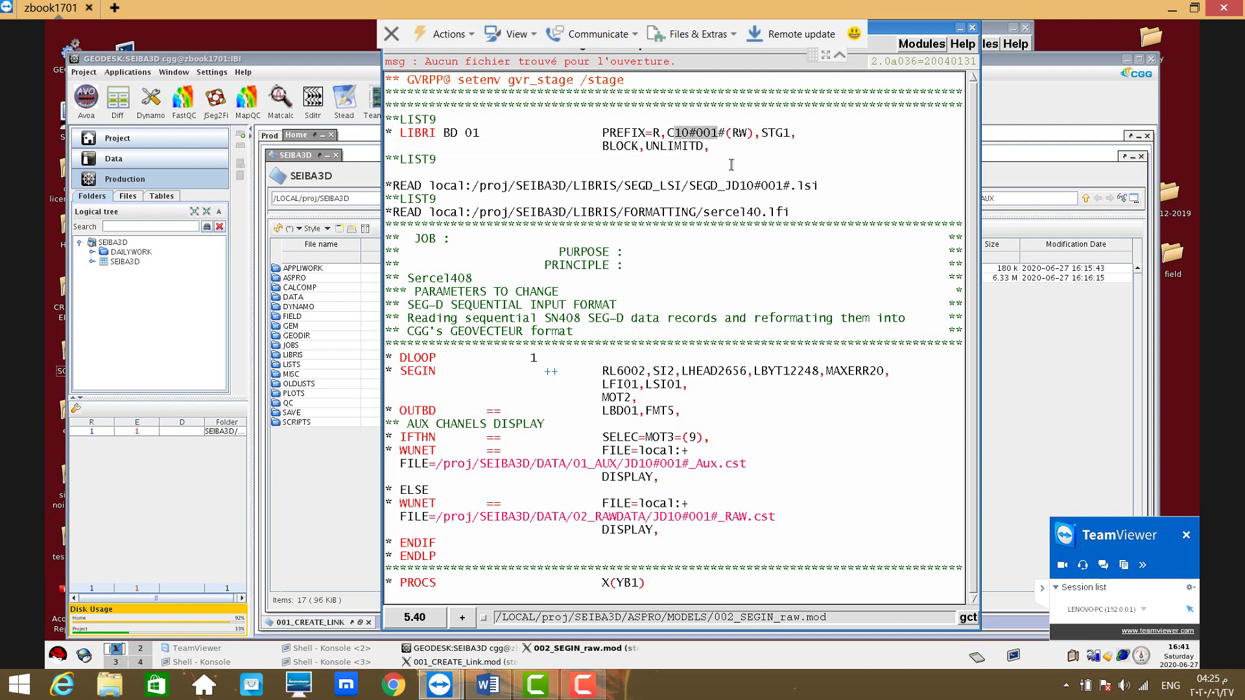
pyautogui.click(771, 132)
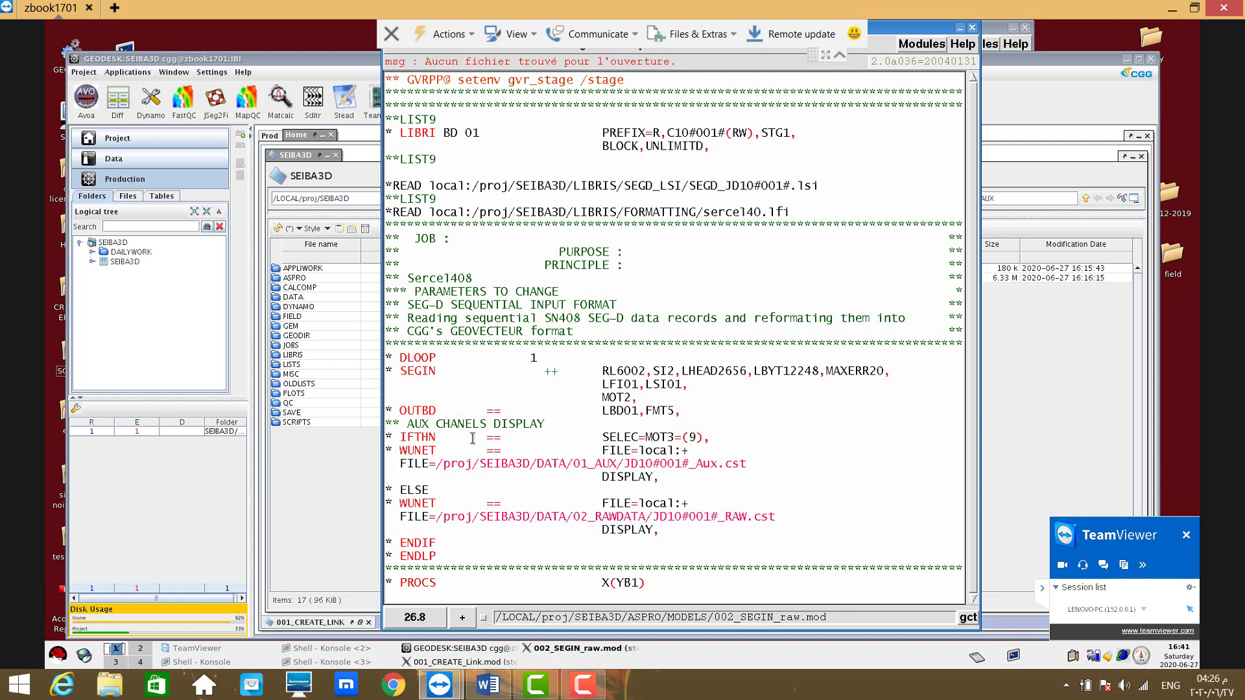
# - Examine the OUTBD output and the first WUNET module with its 01_AUX/JD10#001#_Aux.cst file path
pyautogui.moveTo(602, 410); pyautogui.dragTo(634, 411)
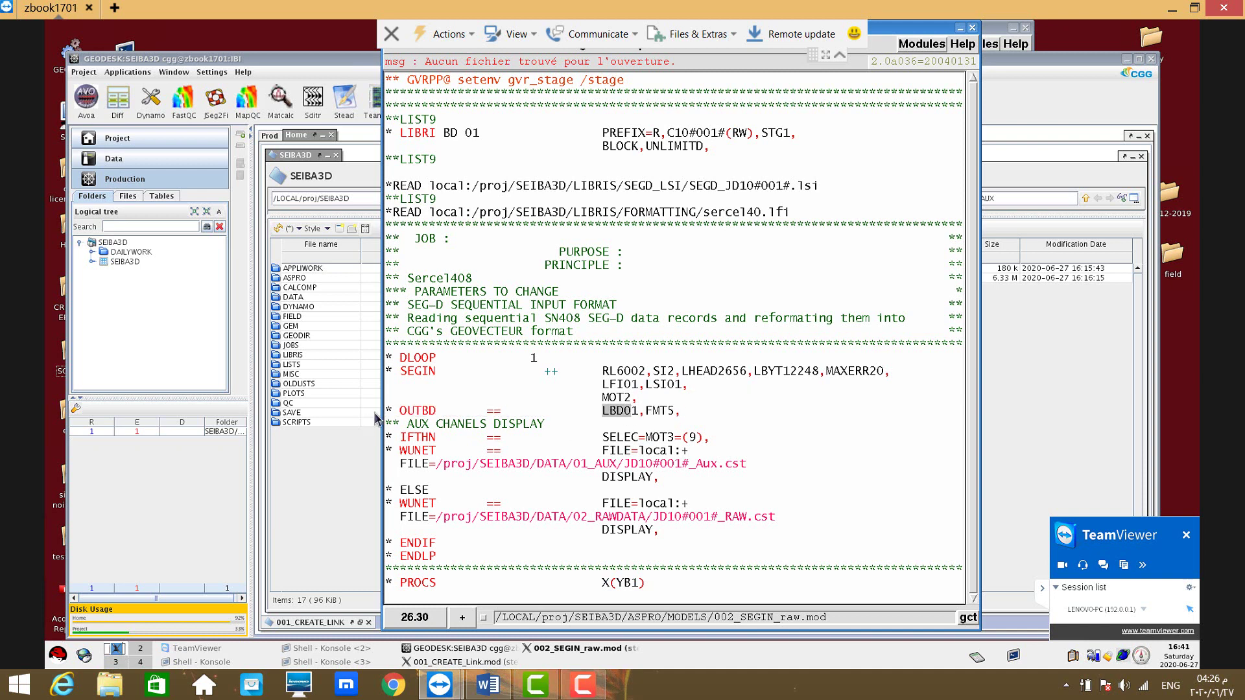
pyautogui.moveTo(399, 411); pyautogui.dragTo(441, 409)
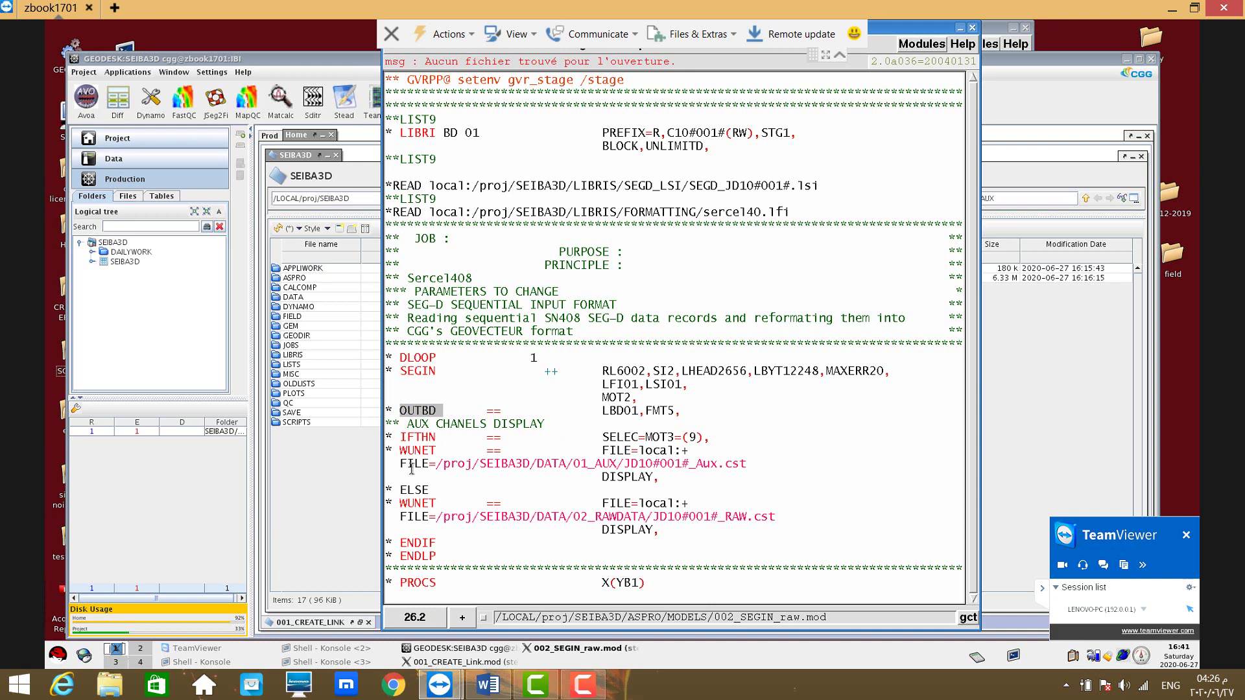
pyautogui.click(401, 450)
pyautogui.doubleClick(425, 450)
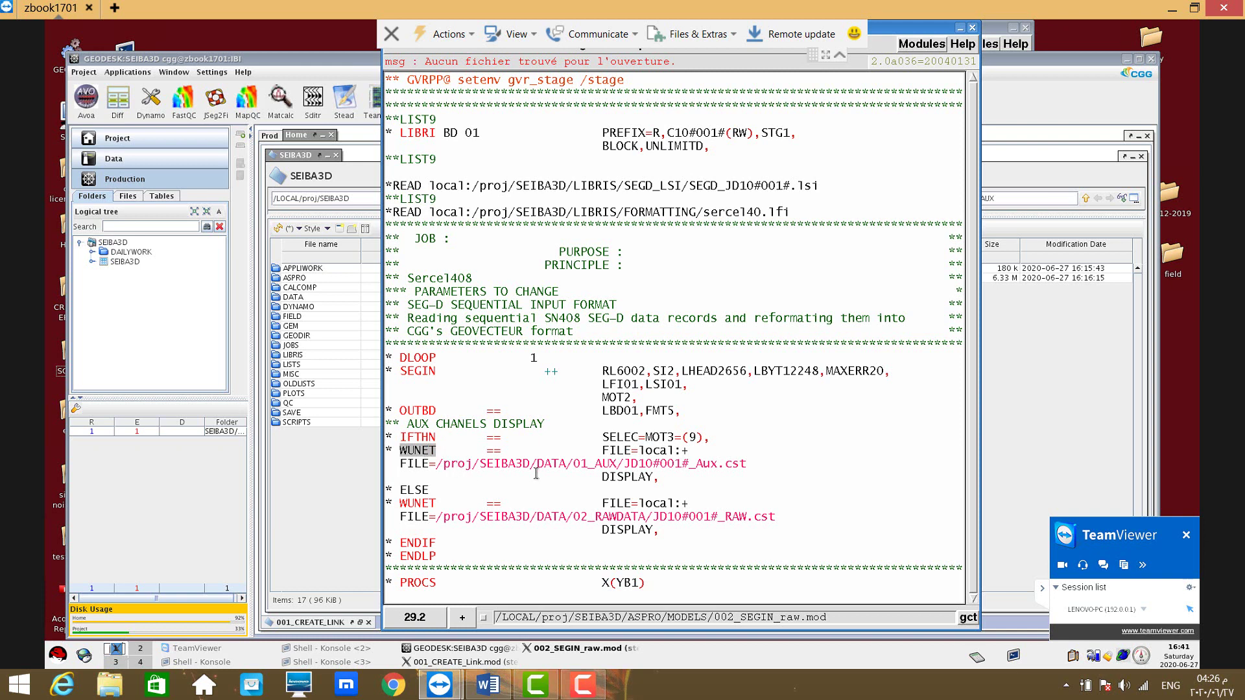
pyautogui.moveTo(573, 464); pyautogui.dragTo(671, 464)
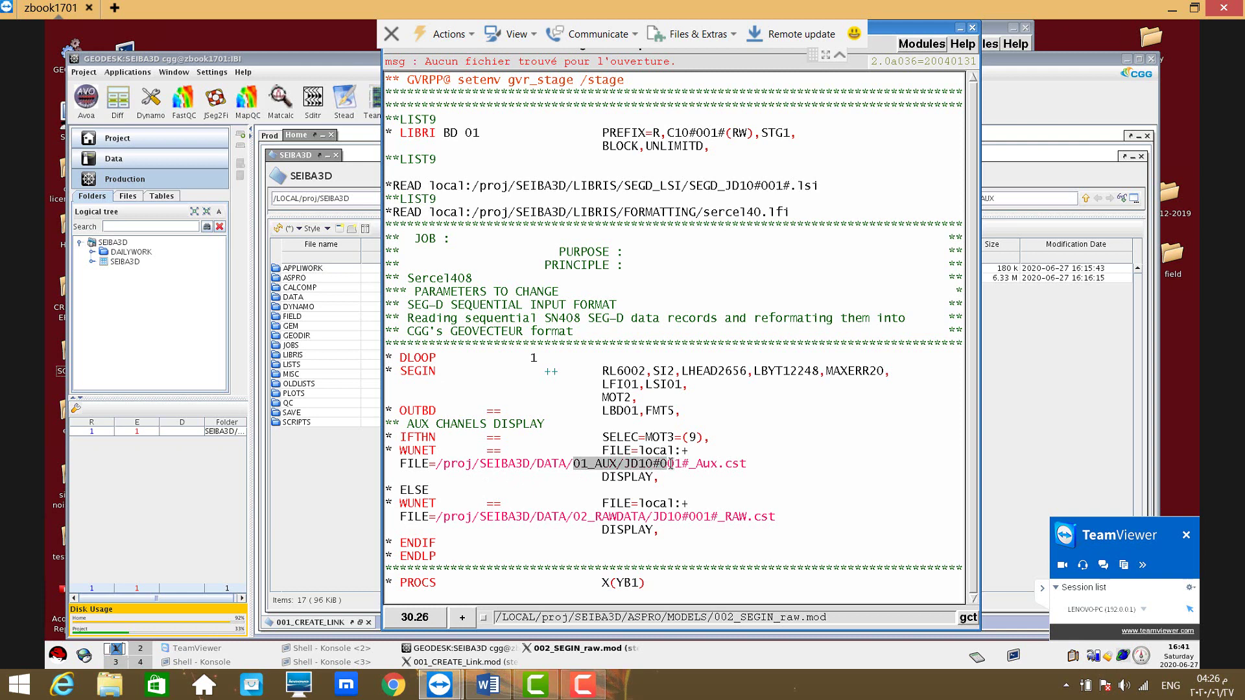
pyautogui.click(559, 466)
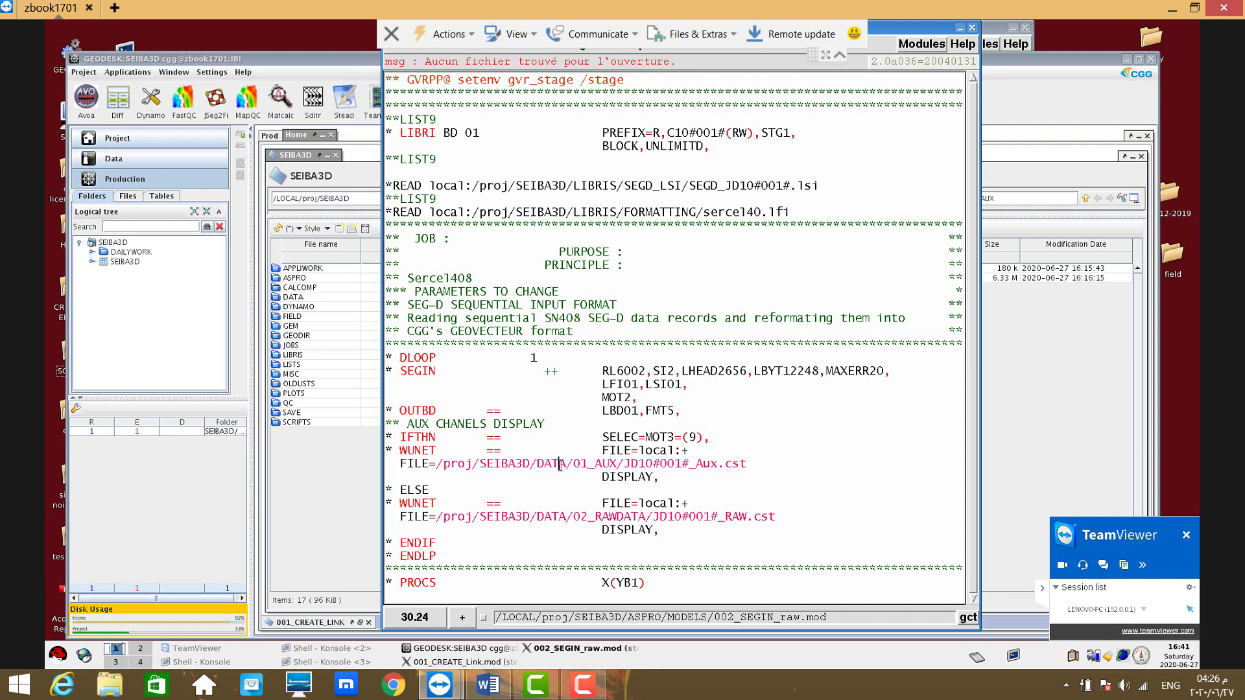
pyautogui.moveTo(580, 465); pyautogui.dragTo(616, 454)
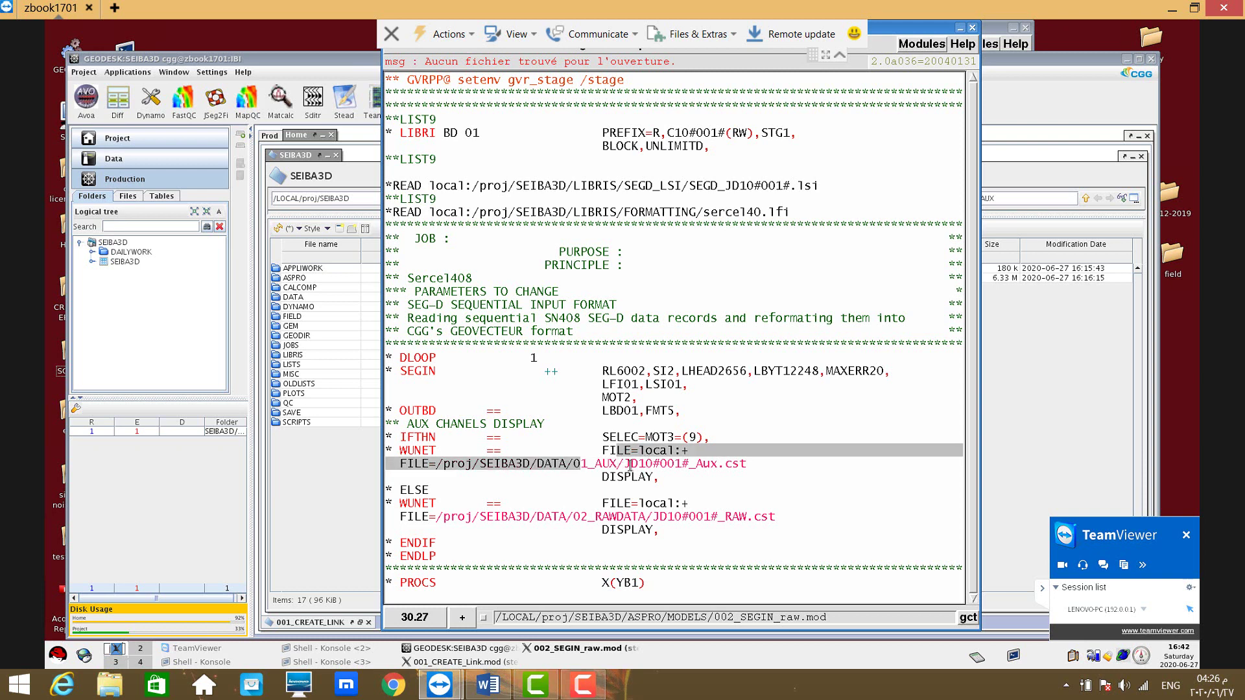
pyautogui.click(631, 463)
pyautogui.moveTo(623, 463); pyautogui.dragTo(689, 465)
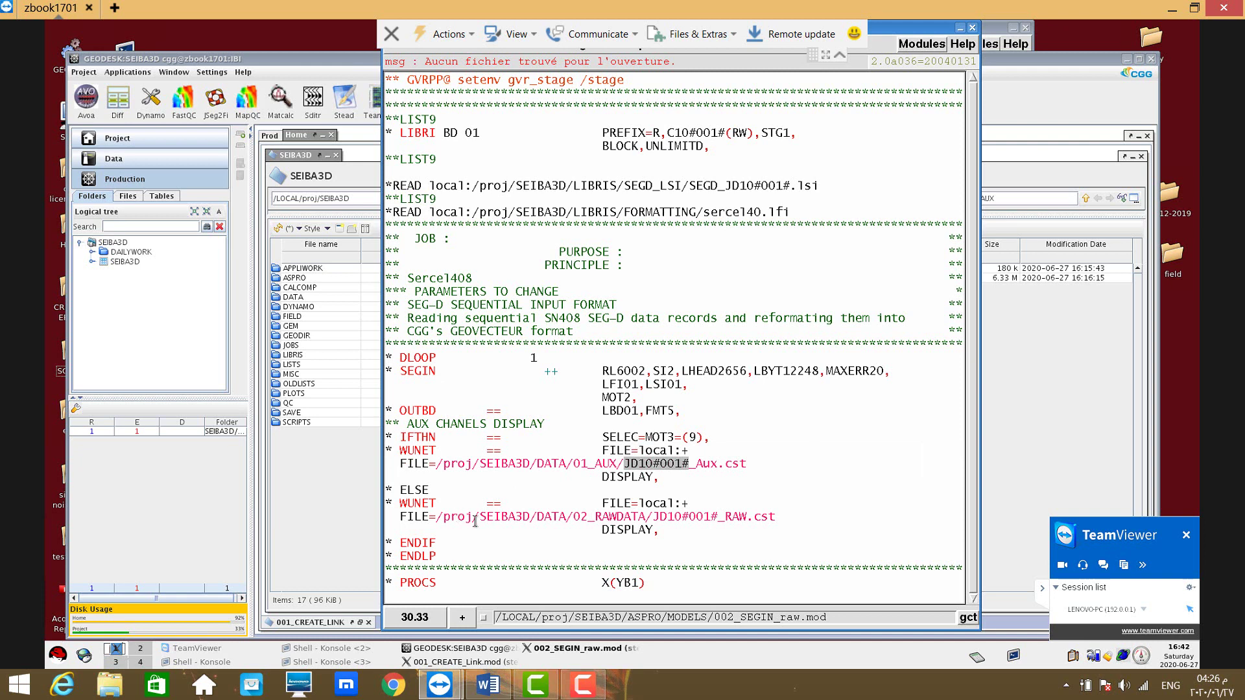
# - Examine the 02_RAWDATA/JD10#001#_RAW.cst path of the second WUNET and compare the OUTBD and WUNET outputs
pyautogui.moveTo(479, 518); pyautogui.dragTo(585, 517)
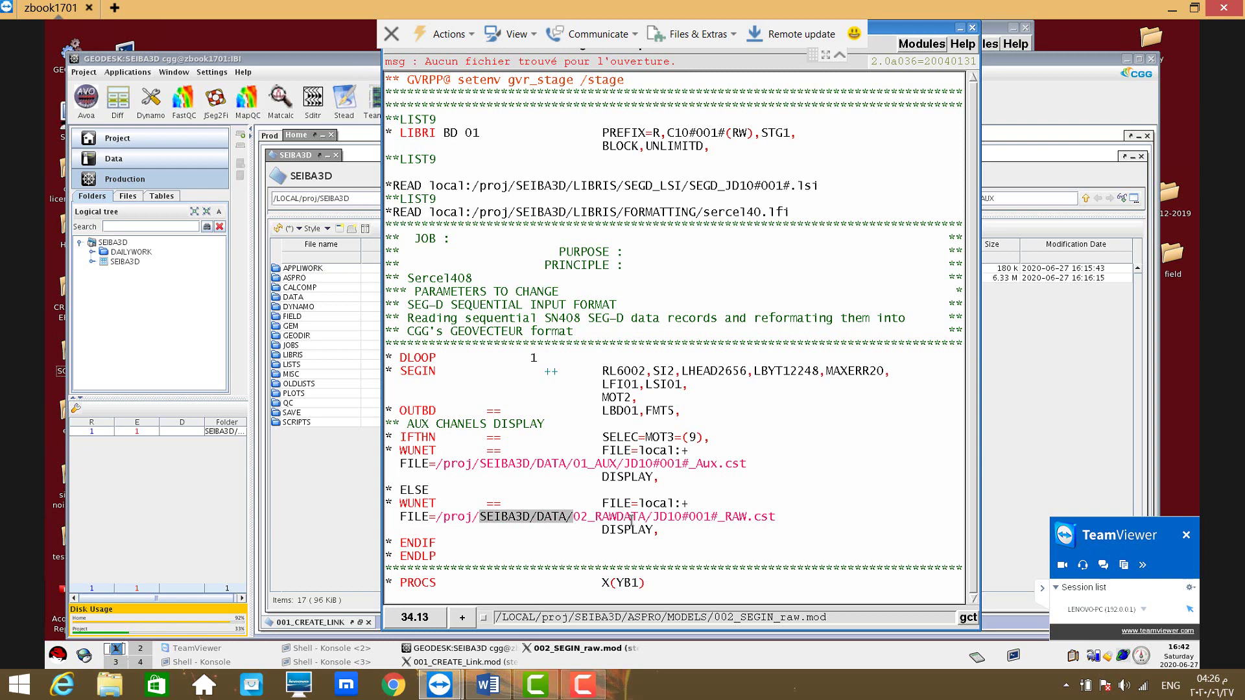
pyautogui.moveTo(653, 517); pyautogui.dragTo(752, 522)
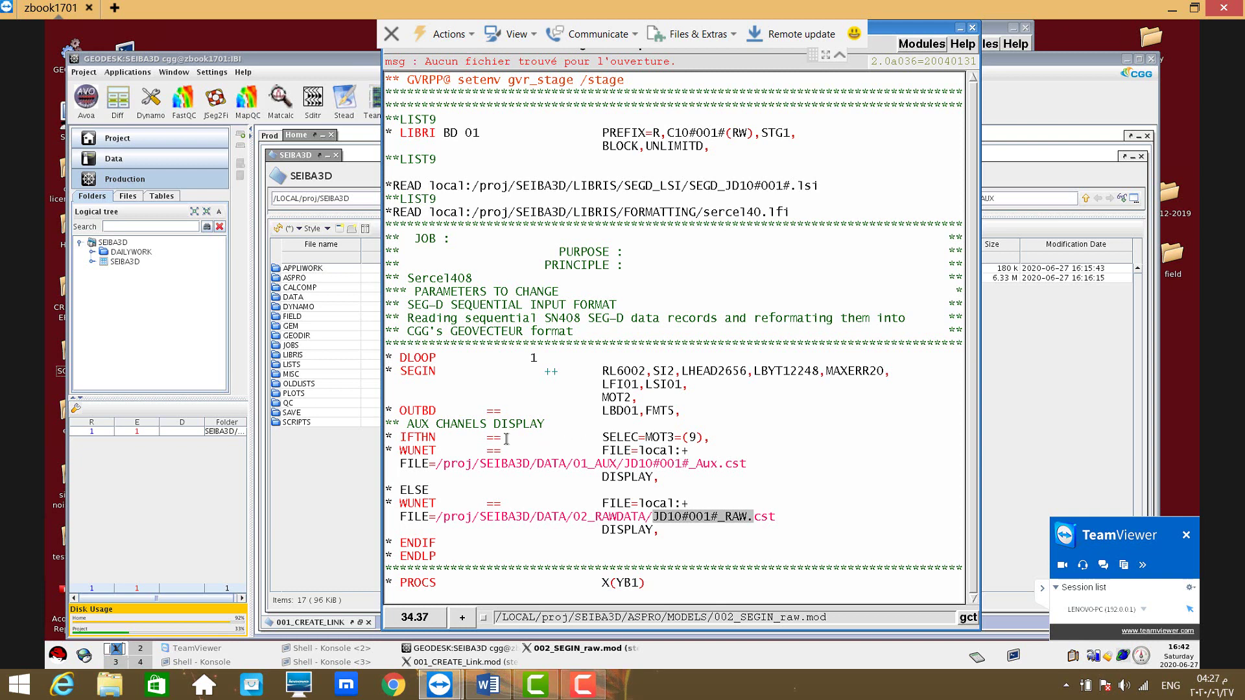
pyautogui.click(460, 411)
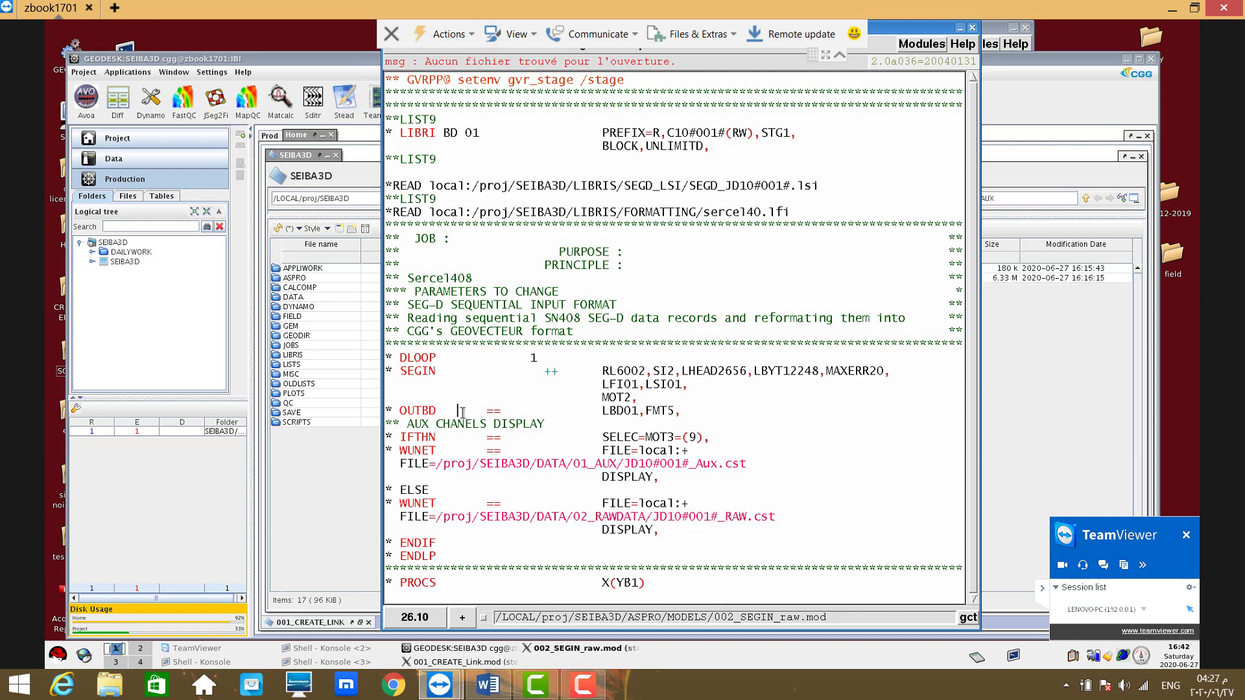
pyautogui.click(450, 450)
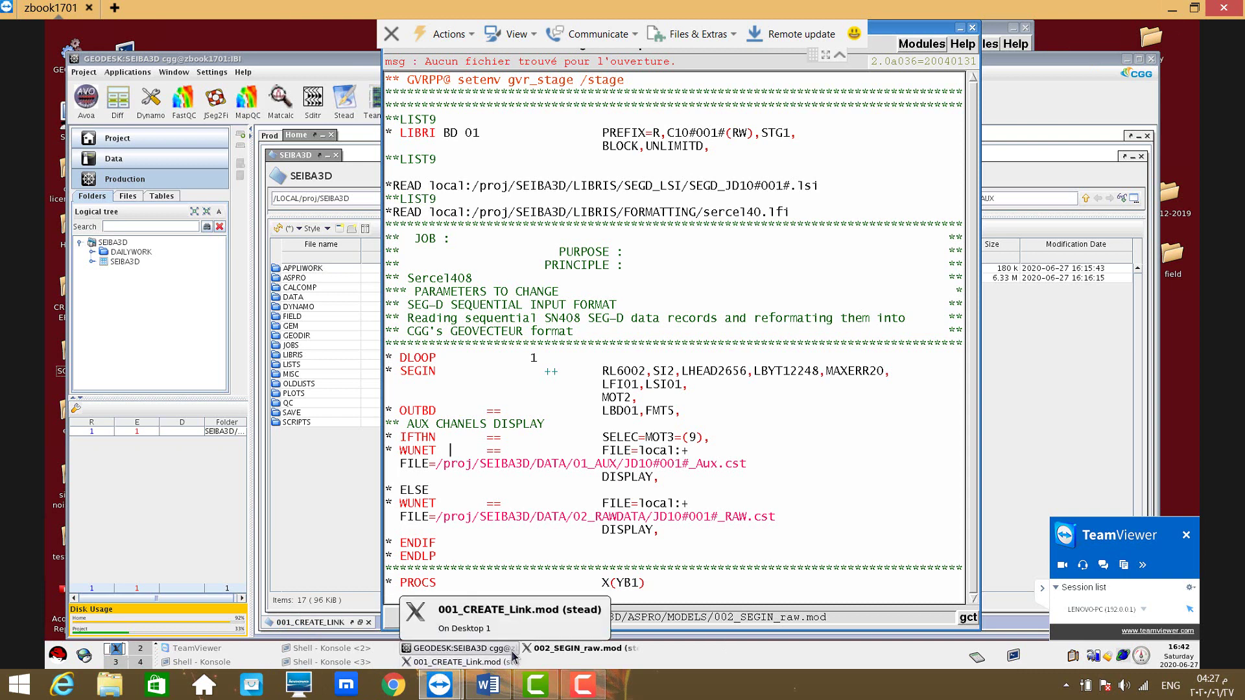
# - Bring up the /stage listing in Konsole, enlarge its window and examine the parts of the name IR103000SEIBA3D.DAT
pyautogui.click(305, 662)
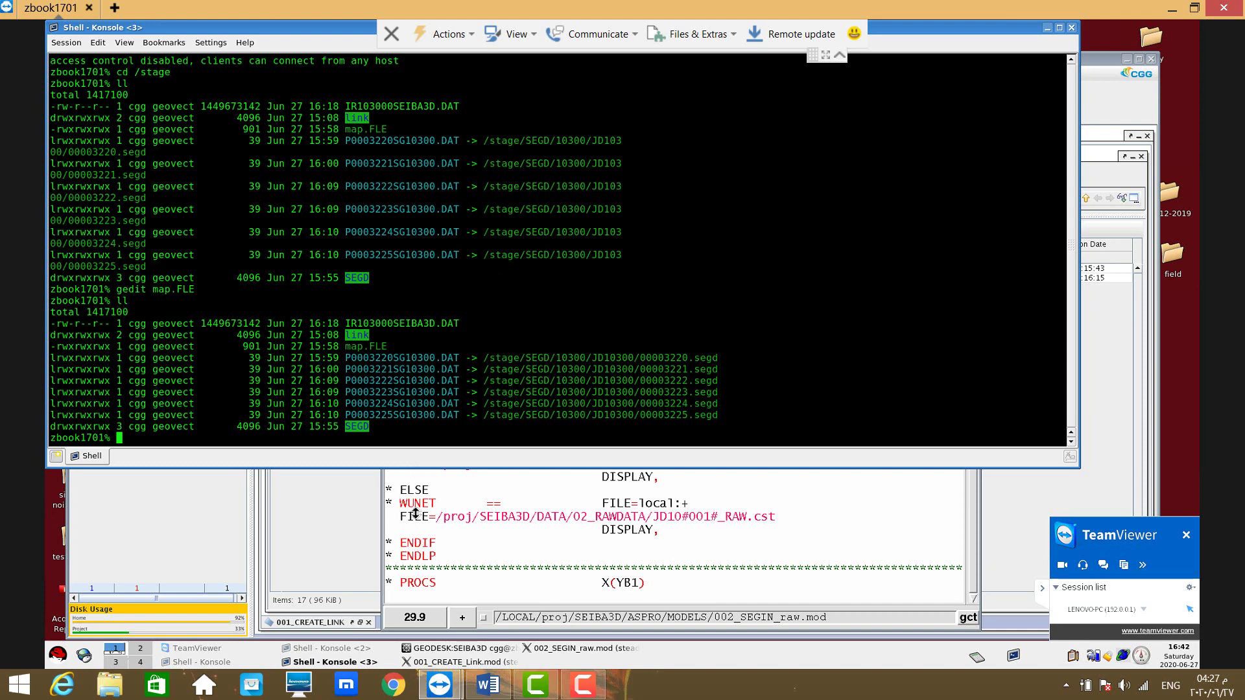
pyautogui.moveTo(415, 513); pyautogui.dragTo(417, 508)
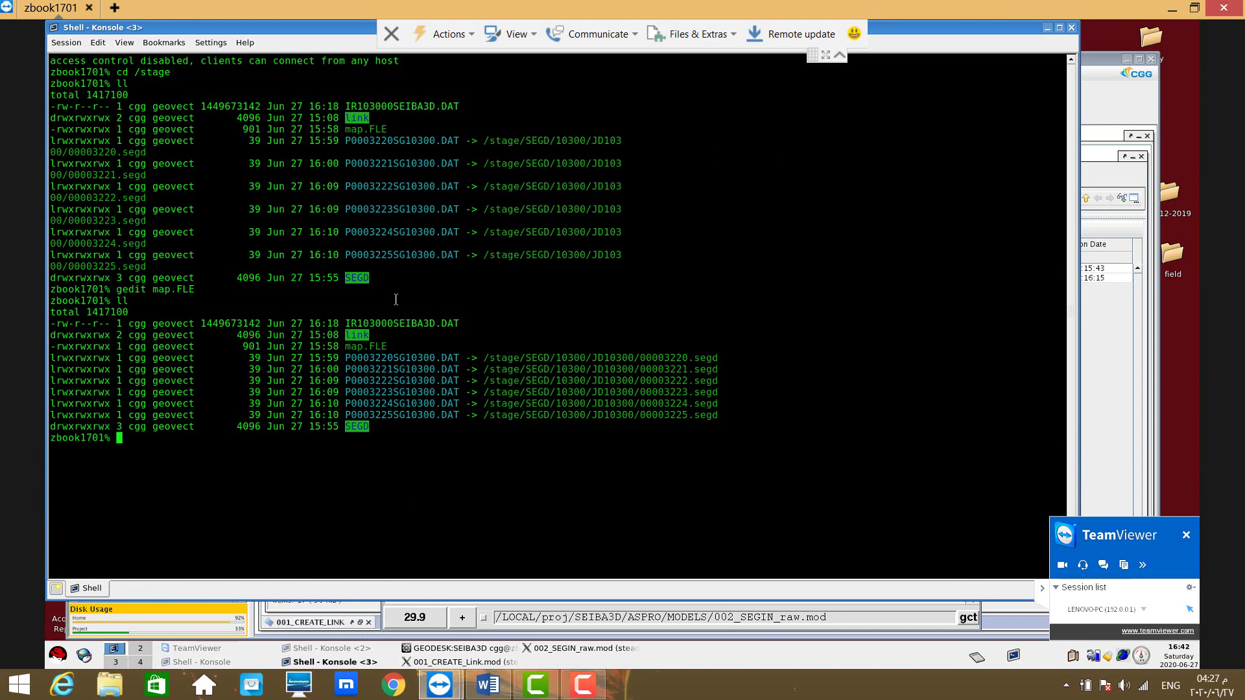
pyautogui.moveTo(349, 323); pyautogui.dragTo(458, 328)
pyautogui.moveTo(345, 324); pyautogui.dragTo(361, 324)
pyautogui.moveTo(399, 324); pyautogui.dragTo(444, 324)
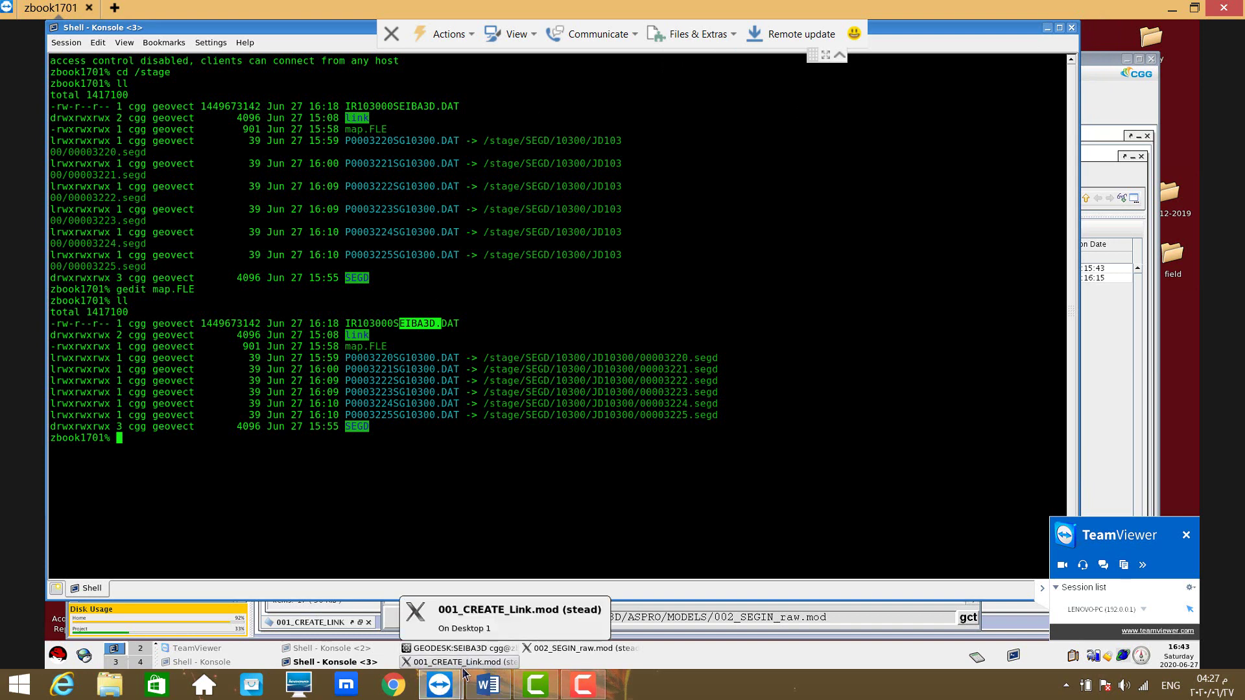
# - Place the 002_SEGIN_raw editor beside the terminal and compare the LIBRI BD 01 prefix and number with IR103000SEIBA3D.DAT
pyautogui.click(562, 648)
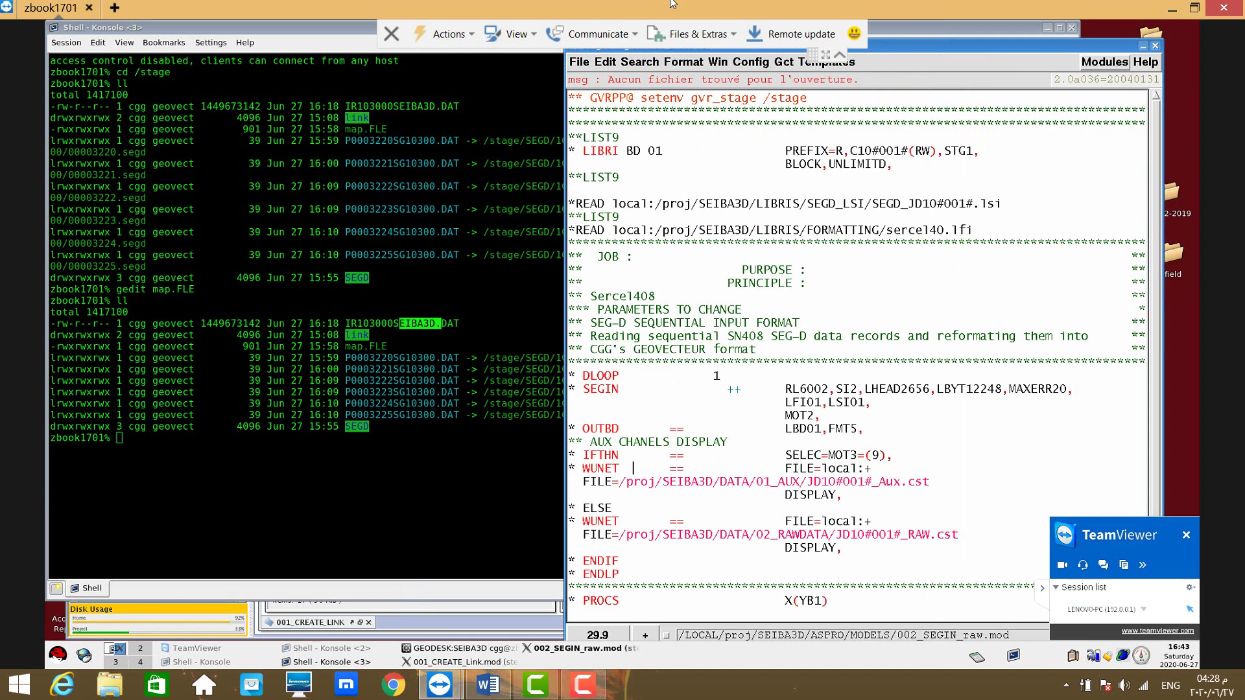
pyautogui.moveTo(835, 150); pyautogui.dragTo(851, 150)
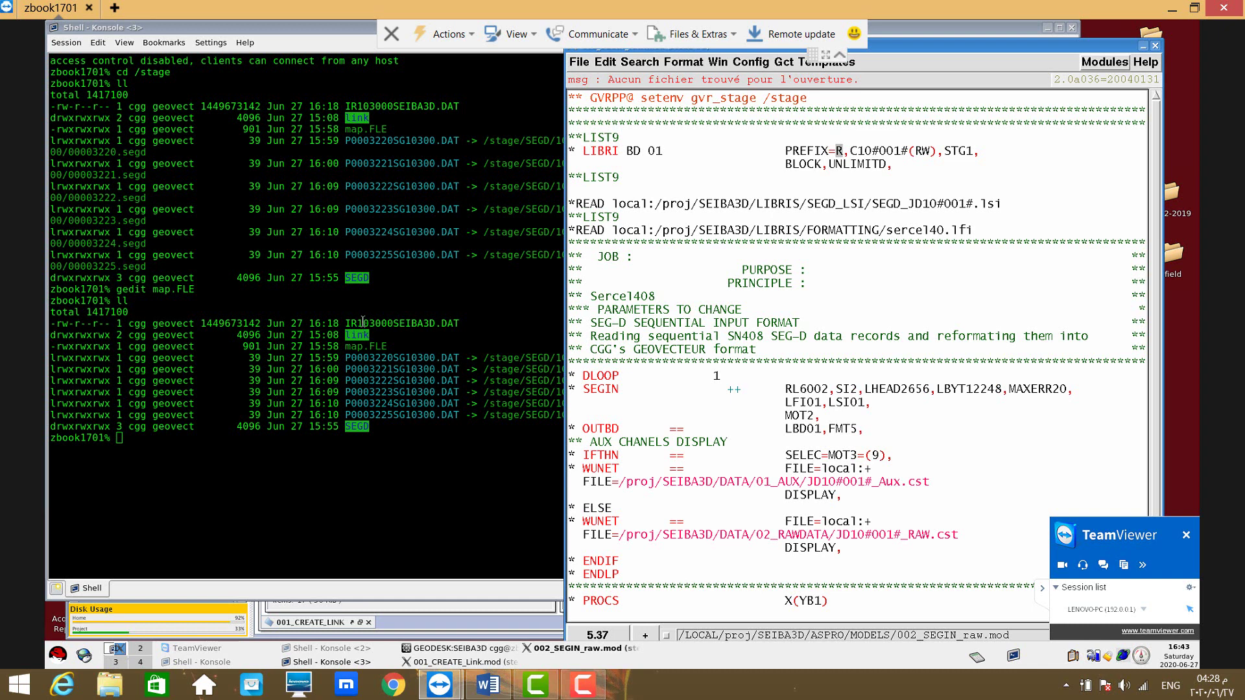
pyautogui.moveTo(363, 322); pyautogui.dragTo(381, 323)
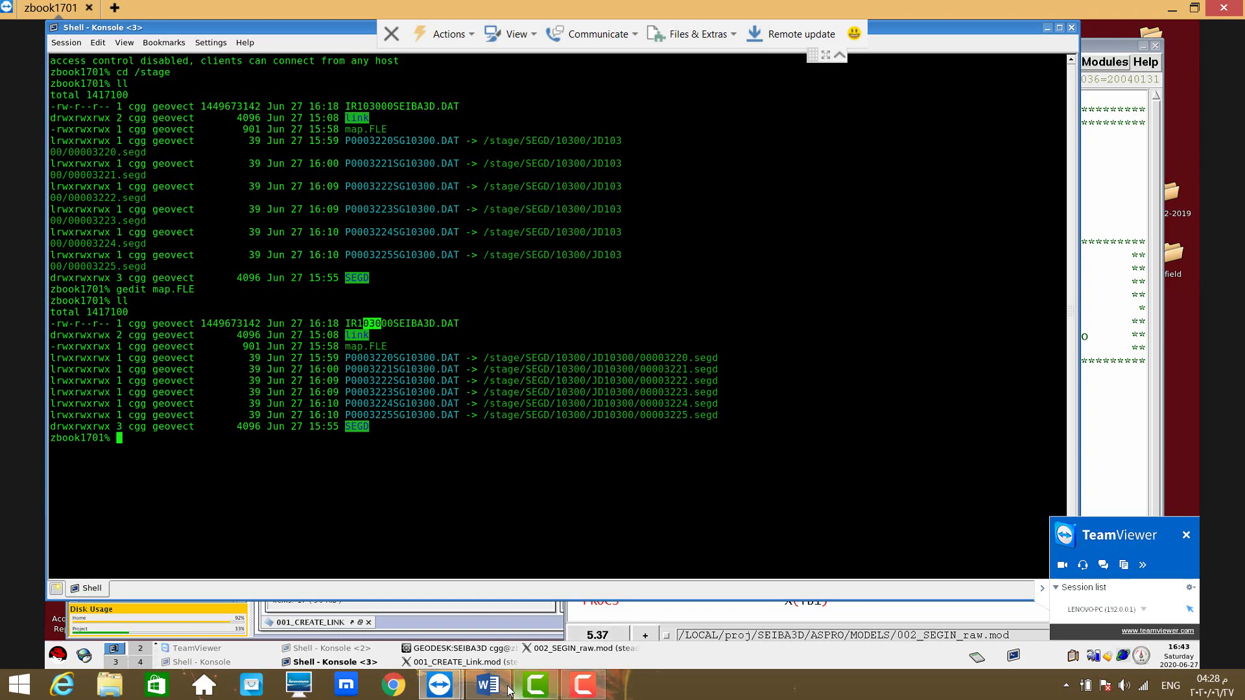
pyautogui.click(1102, 122)
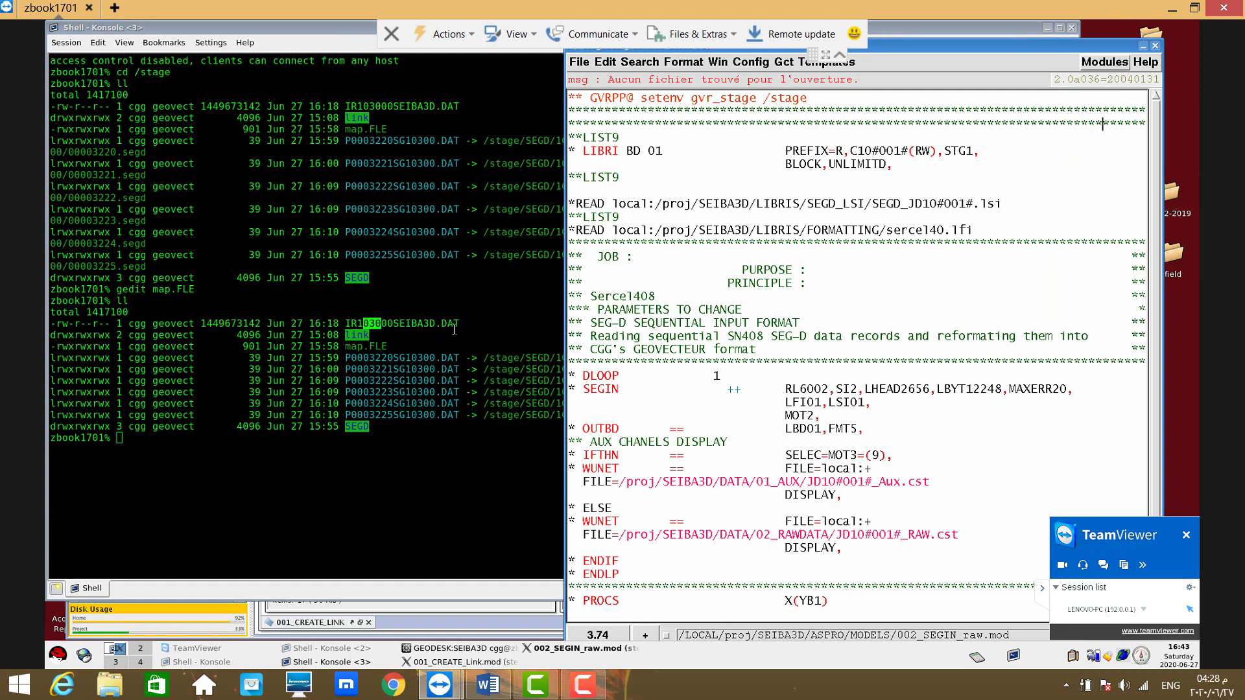
# - Delete JD10300_RAW.cst from the project's DATA/01_AUX folder in Geodesk
pyautogui.click(434, 626)
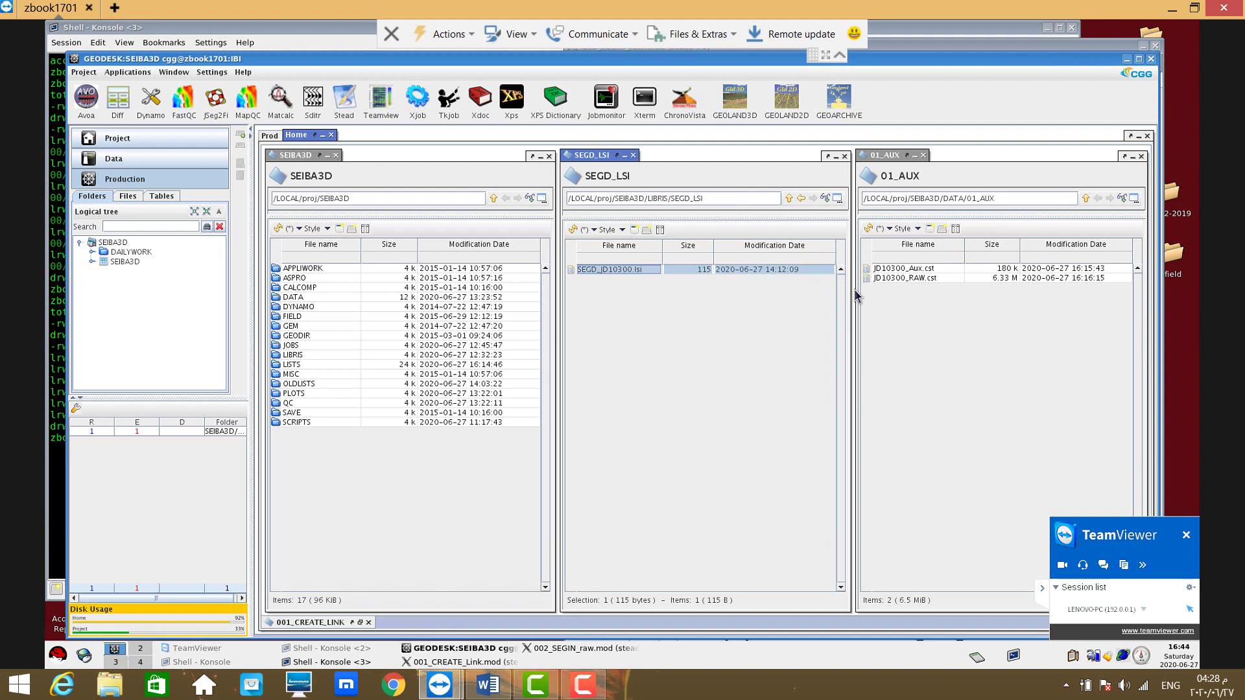
pyautogui.tripleClick(894, 199)
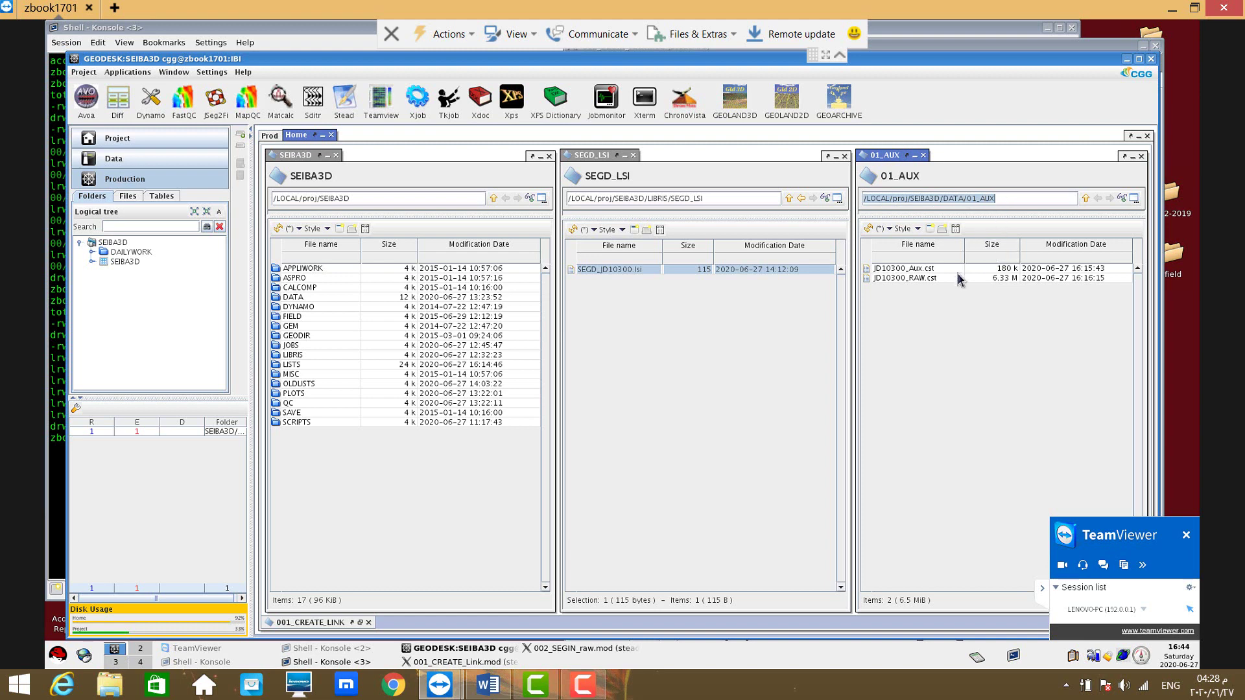
pyautogui.click(937, 278)
pyautogui.press('Delete')
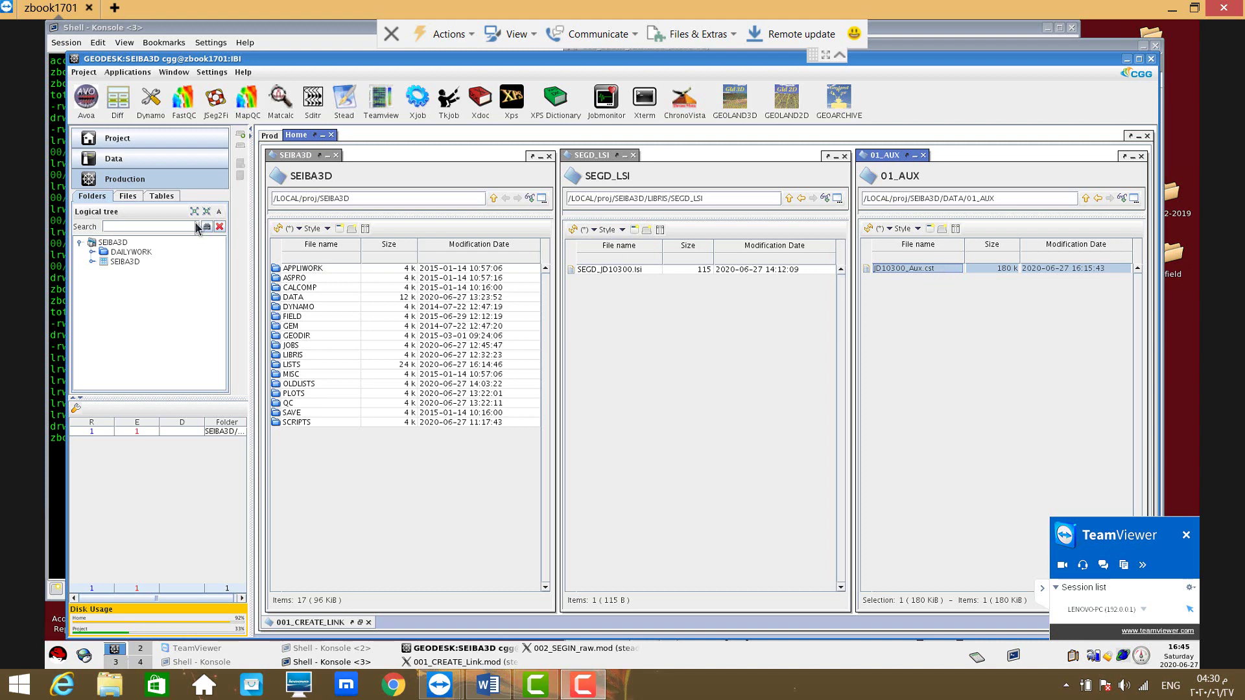
# - Bring the Konsole /stage listing forward and highlight the DAT extension of IR103000SEIBA3D.DAT
pyautogui.click(299, 31)
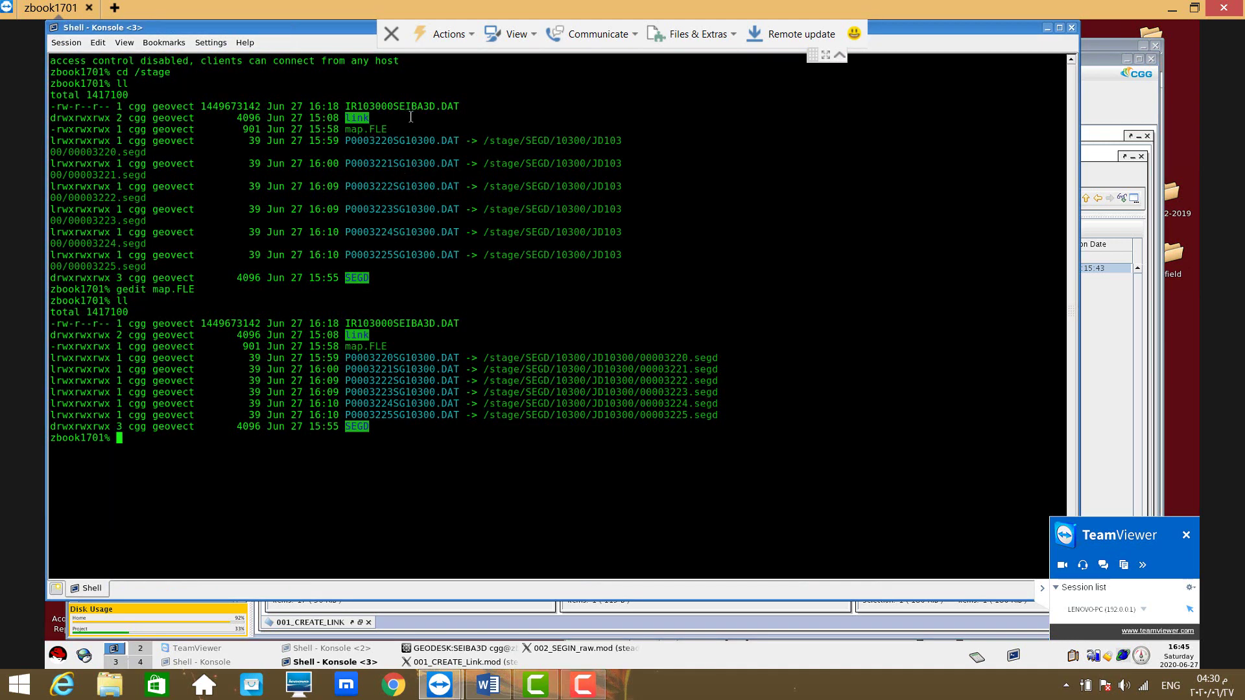
pyautogui.moveTo(457, 112); pyautogui.dragTo(433, 159)
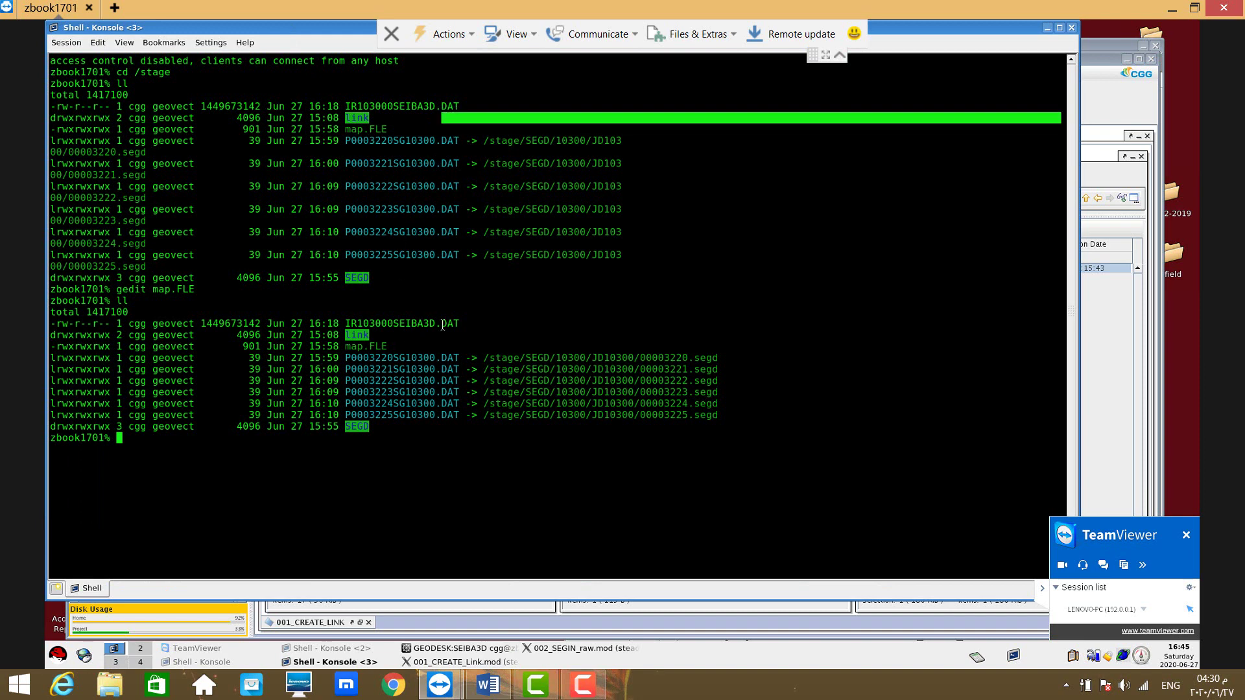
pyautogui.moveTo(443, 324); pyautogui.dragTo(461, 325)
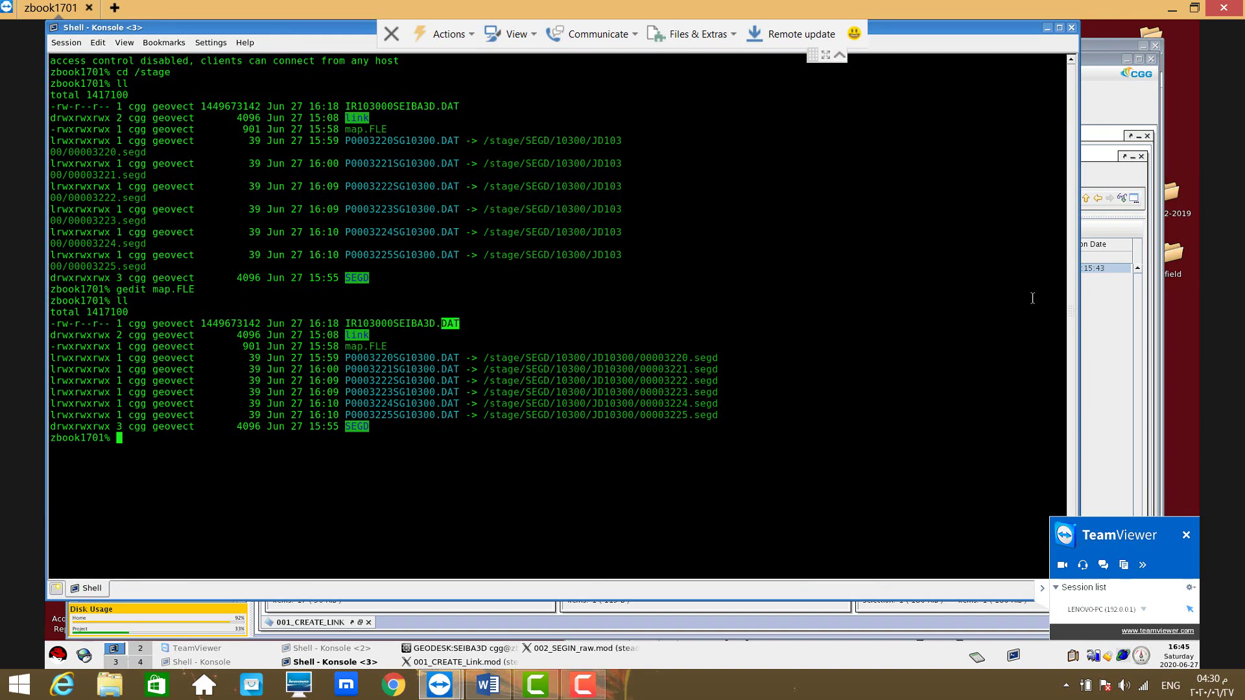
# - Return to Geodesk, open the project's DATA/02_RAWDATA folder in place of 01_AUX, and select JD10300_RAW.cst
pyautogui.click(1111, 353)
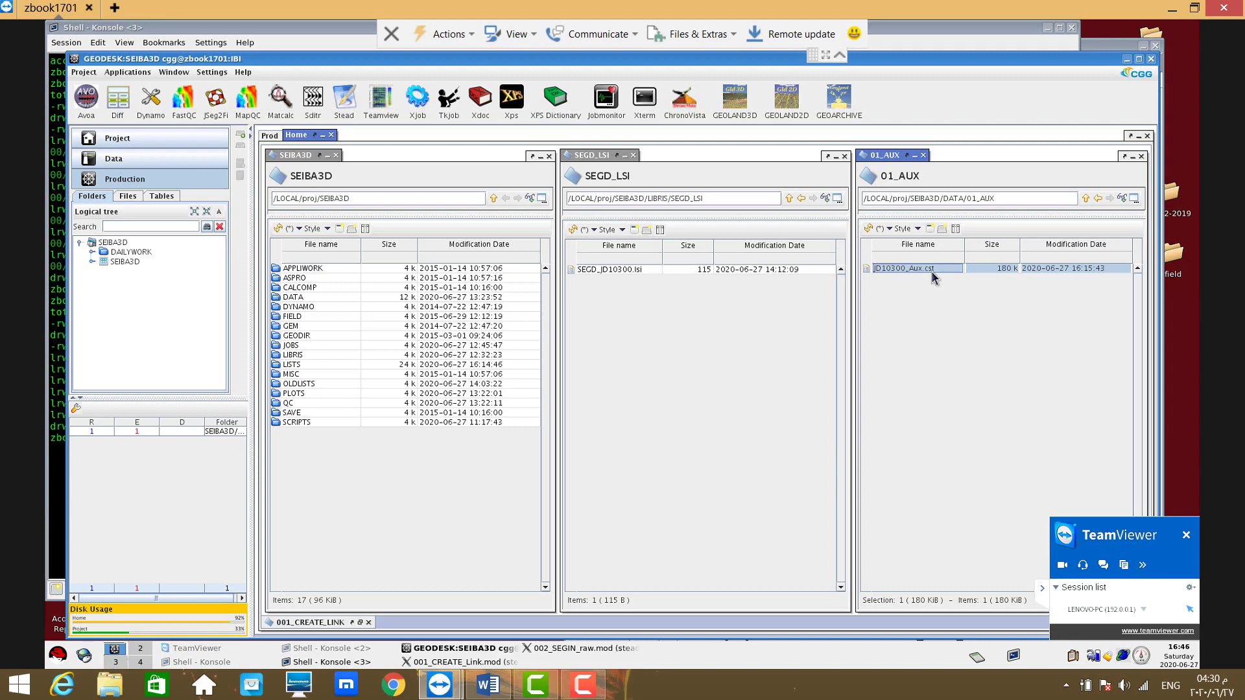
pyautogui.click(1086, 200)
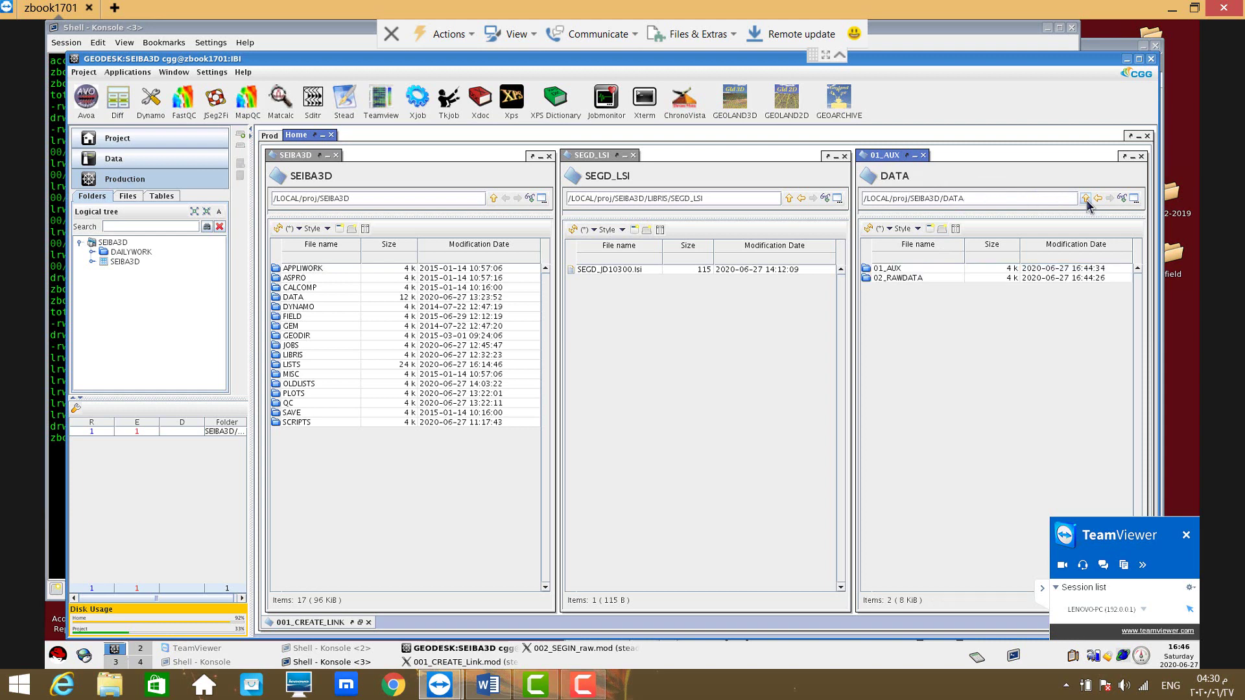
pyautogui.click(926, 281)
pyautogui.doubleClick(926, 279)
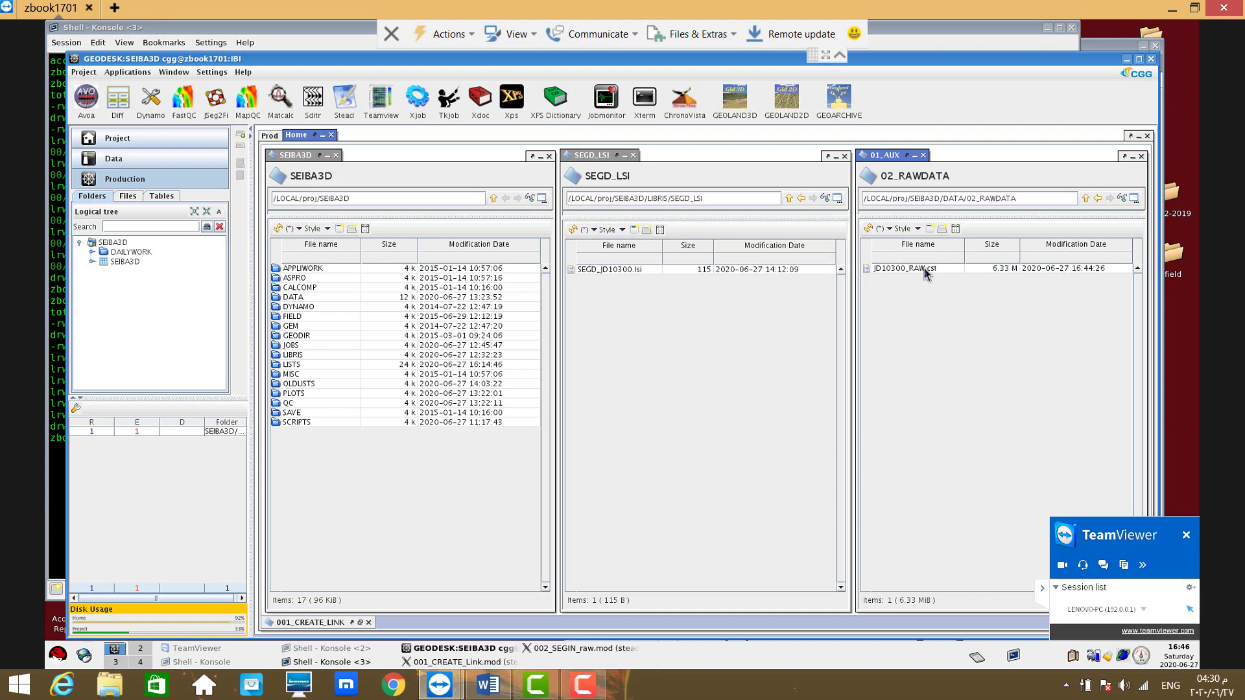
pyautogui.click(926, 271)
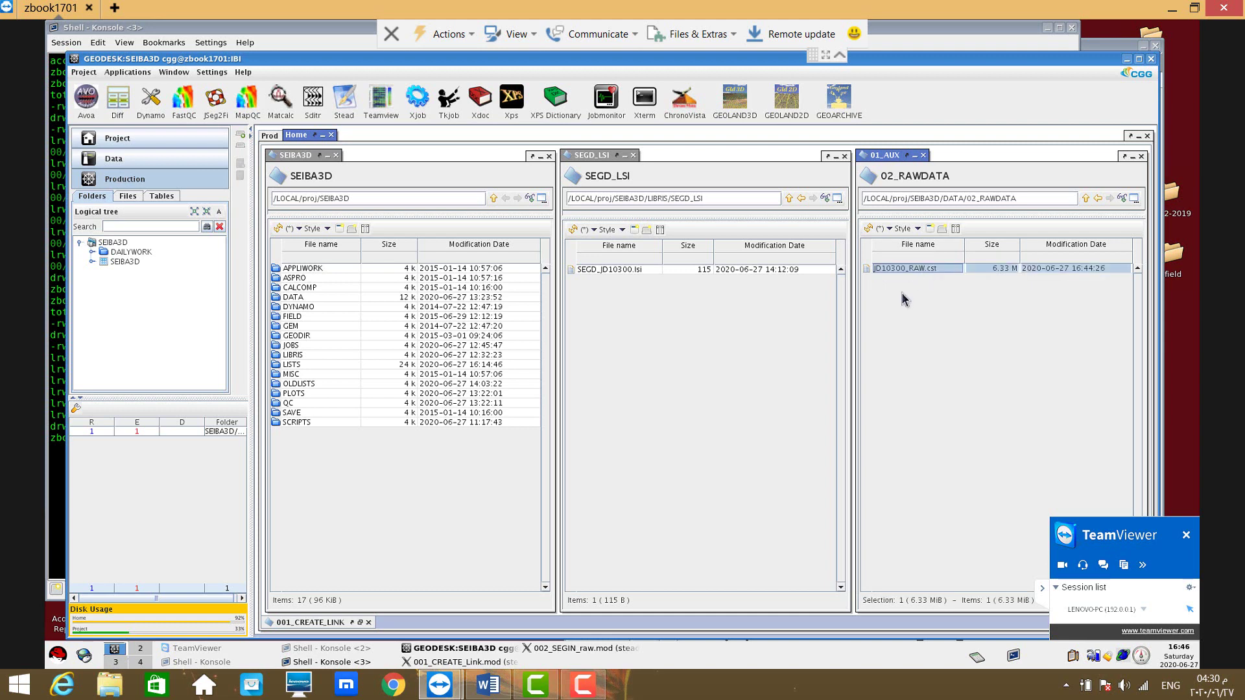